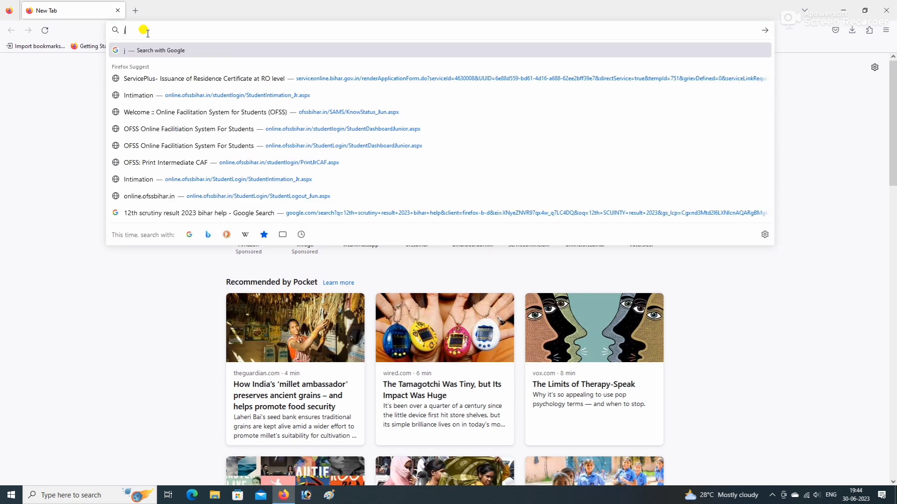
# Search Google for 'nvsp bihar' in a fresh Firefox tab
pyautogui.press('BackSpace')
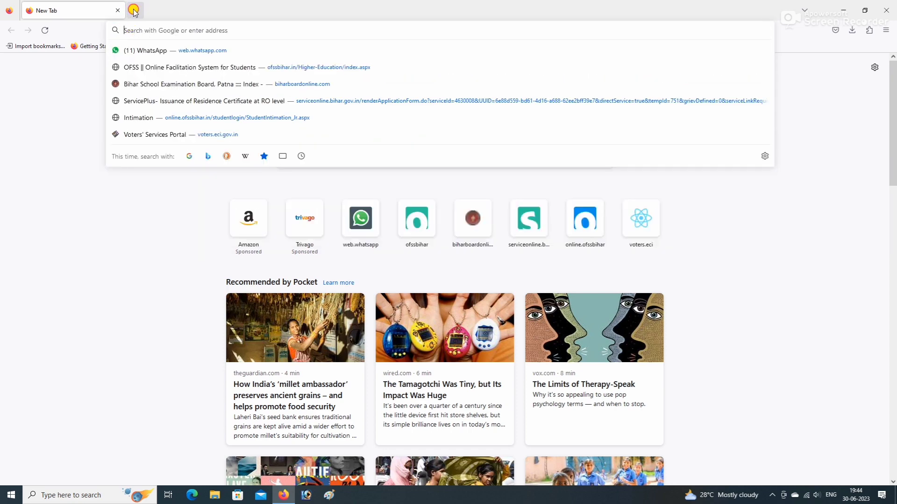
pyautogui.click(118, 11)
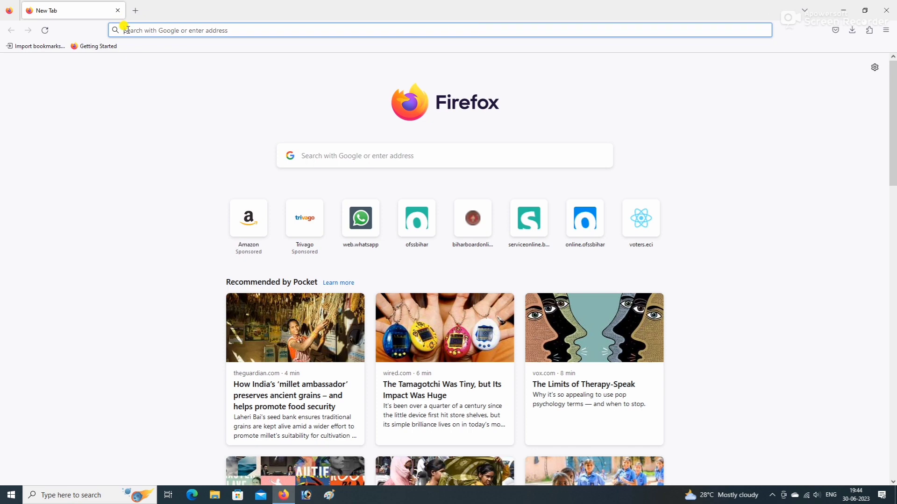
pyautogui.write('nva')
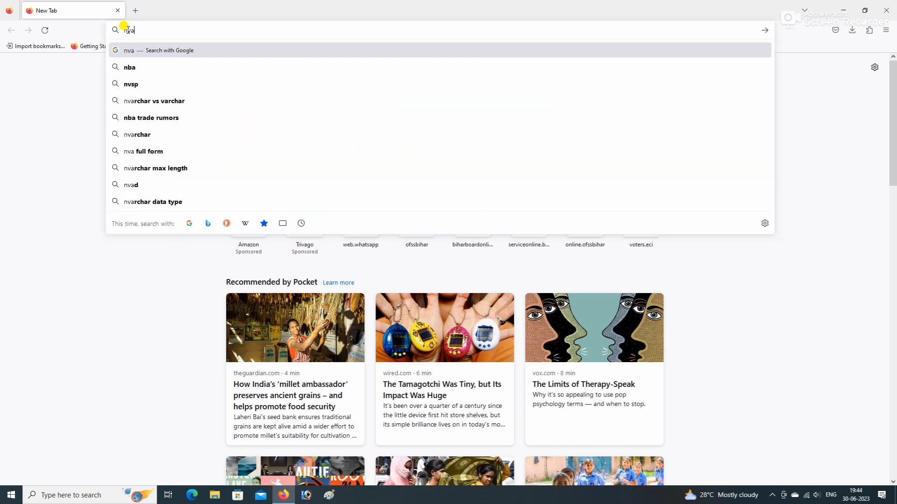
pyautogui.press('BackSpace')
pyautogui.write('sp ')
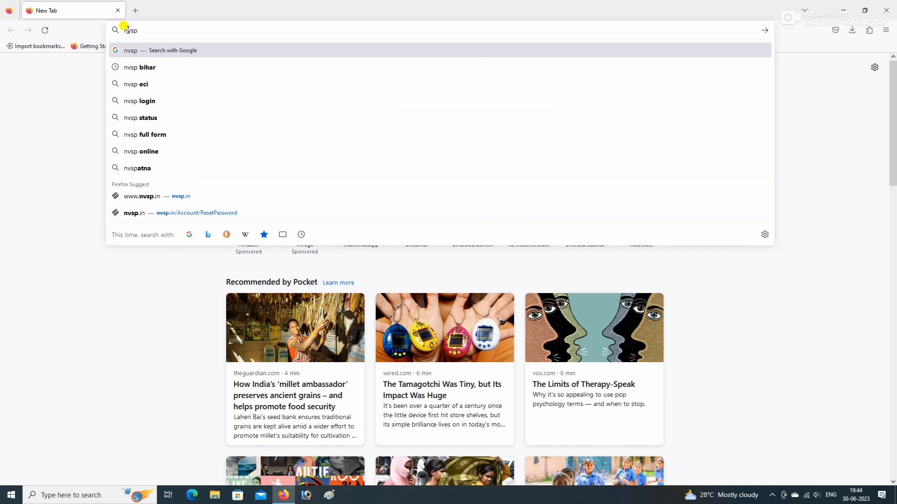
pyautogui.write('bihar')
pyautogui.press('Return')
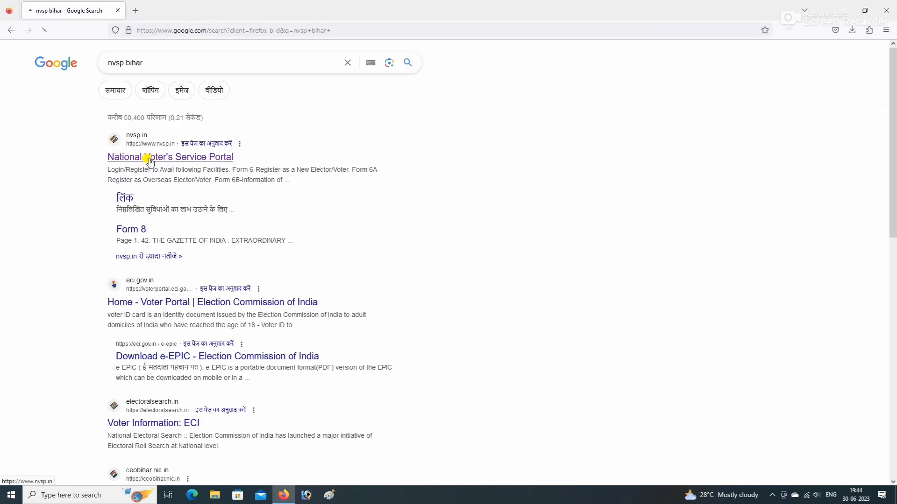
# Open the National Voter's Service Portal result and follow its link to voters.eci.gov.in
pyautogui.click(149, 158)
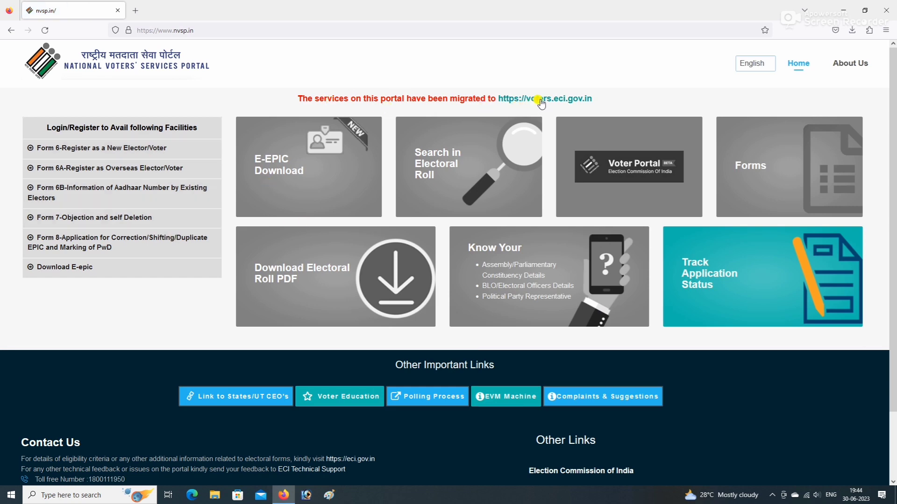
pyautogui.click(538, 101)
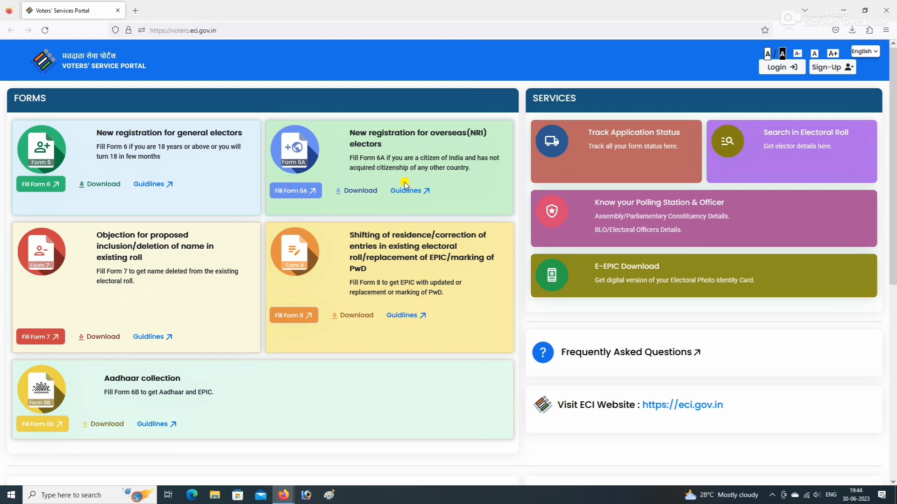
# Download the offline Form-6 English PDF and scroll through its pages
pyautogui.click(104, 185)
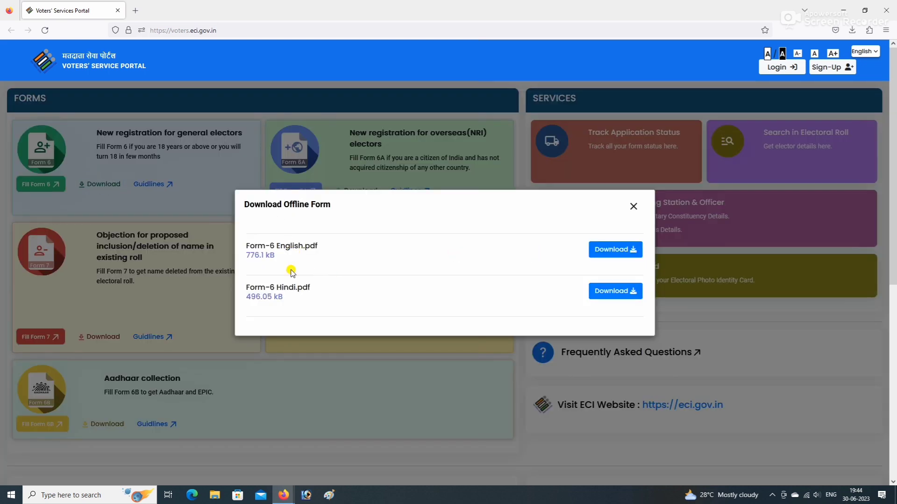
pyautogui.click(612, 251)
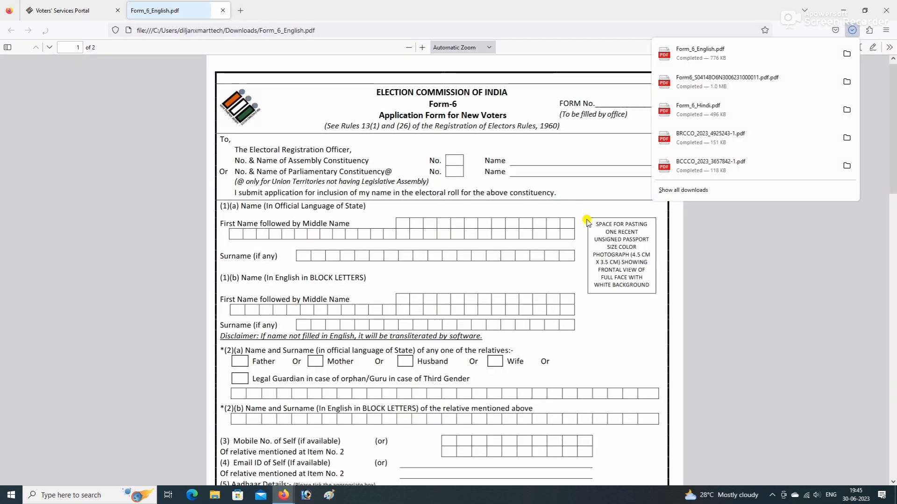
pyautogui.scroll(-5, 587, 221)
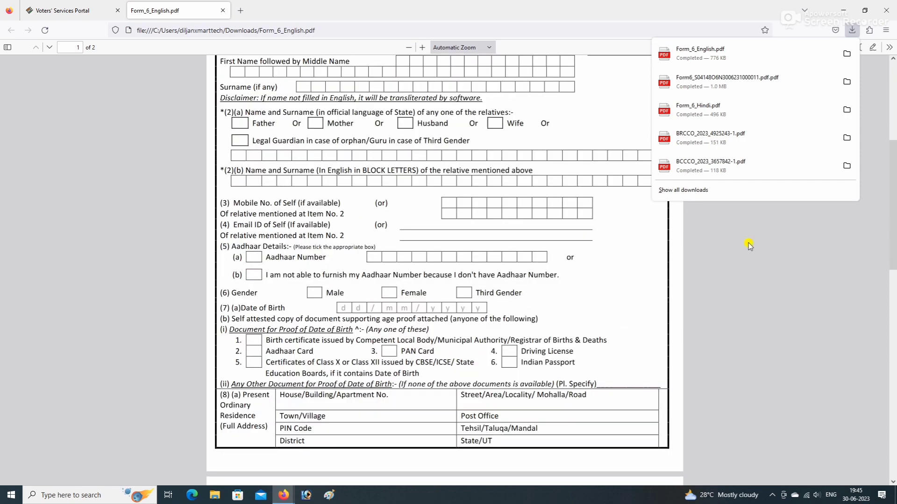
pyautogui.click(643, 242)
pyautogui.scroll(-2, 461, 202)
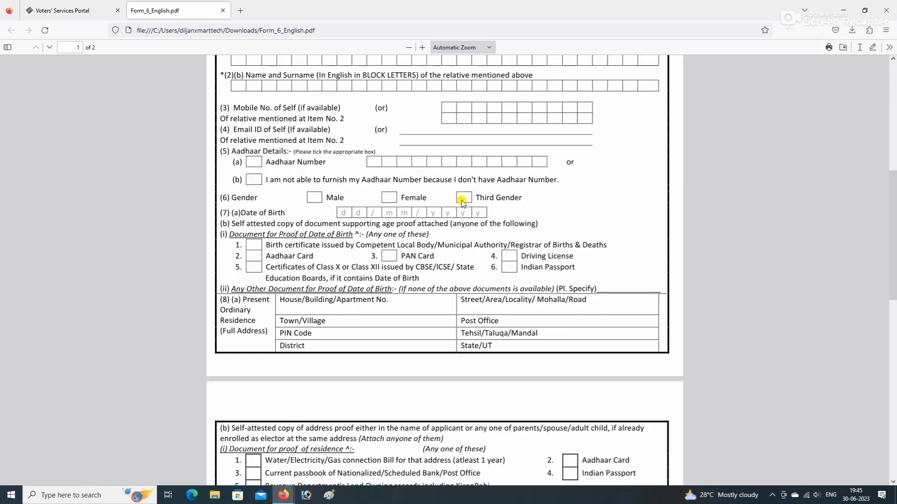
pyautogui.scroll(-14, 461, 202)
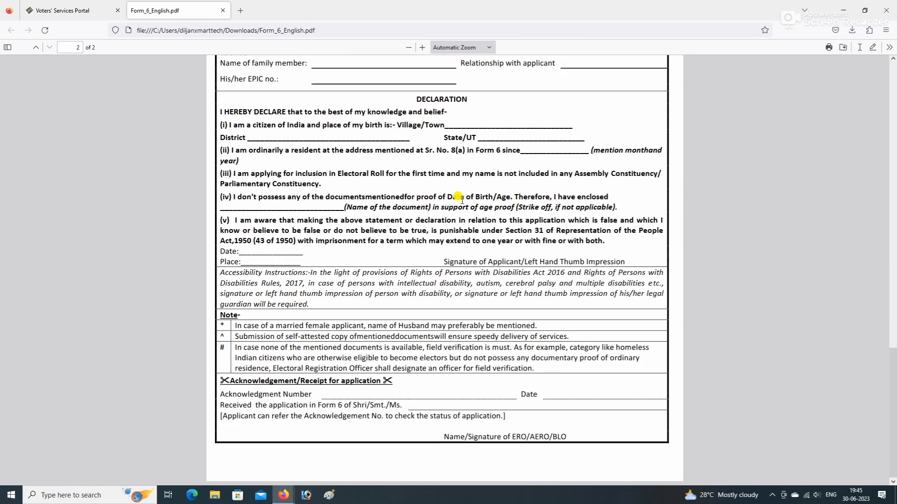
pyautogui.scroll(20, 461, 200)
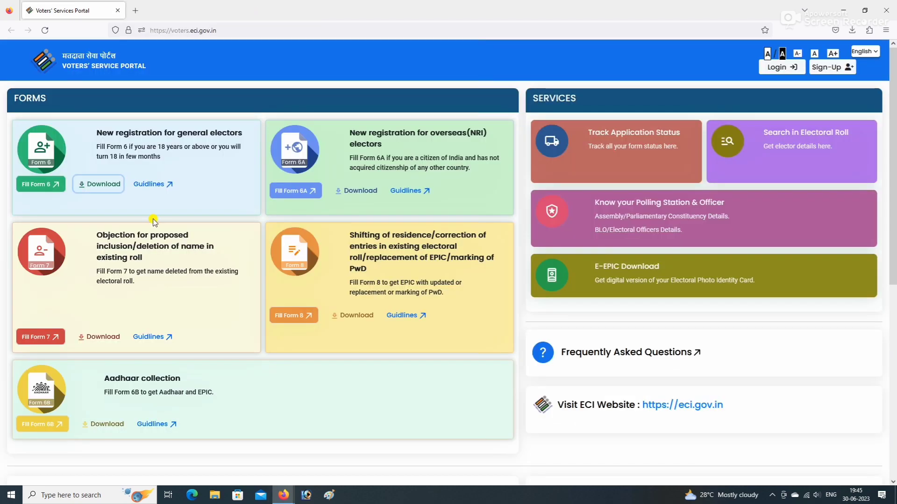
# Close the PDF tab, start Sign-Up, and enter the mobile number and captcha
pyautogui.click(223, 11)
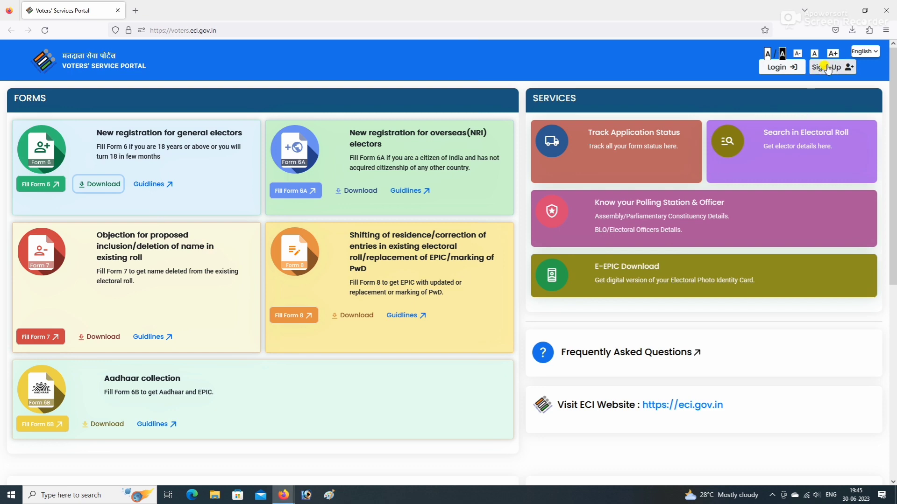
pyautogui.click(826, 68)
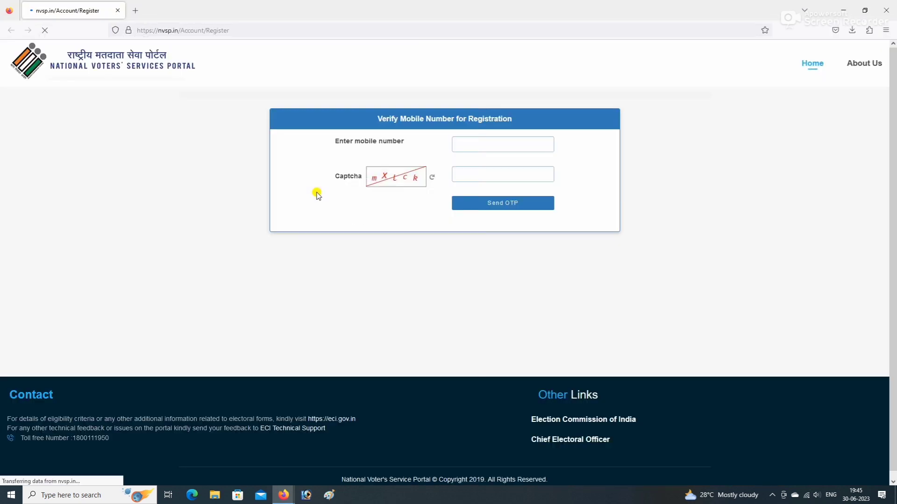
pyautogui.click(471, 148)
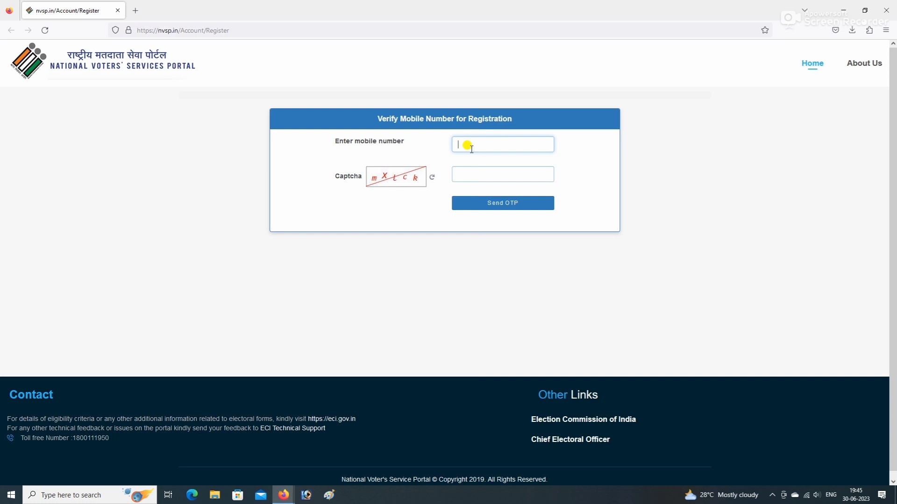
pyautogui.click(487, 174)
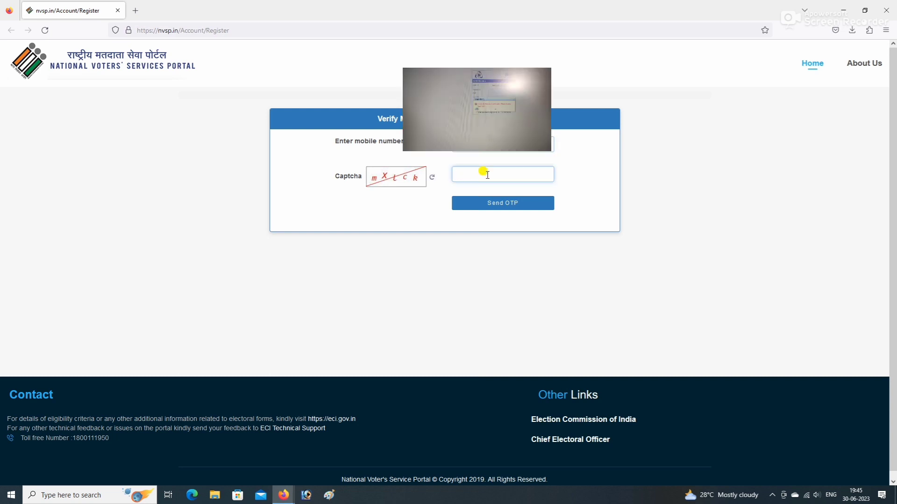
pyautogui.write('M')
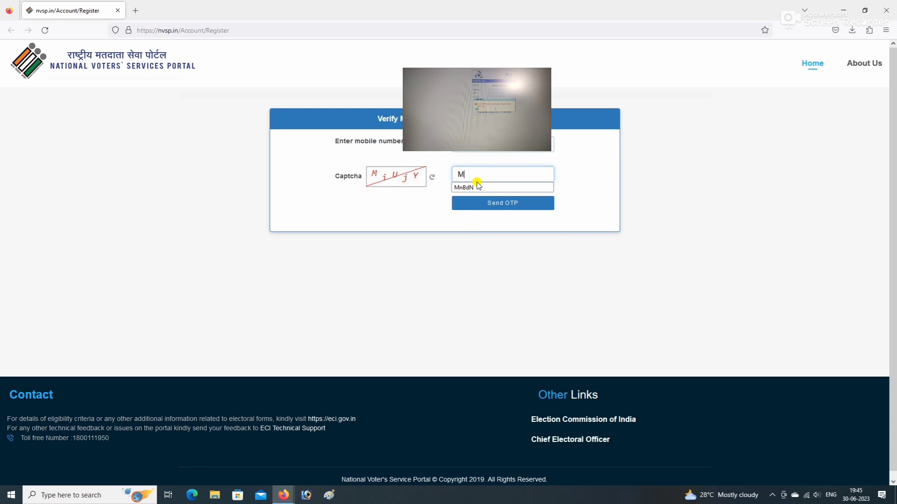
pyautogui.write('iU')
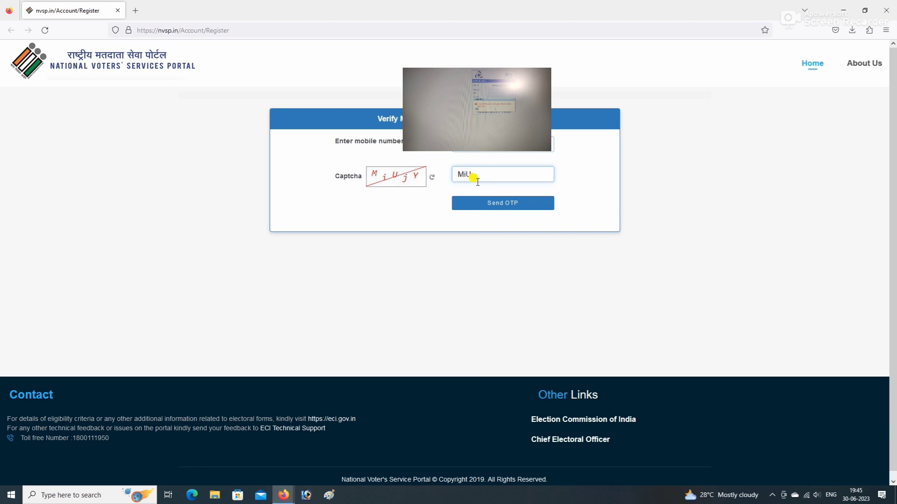
pyautogui.write('jY')
# Request a one-time code for the mobile number and verify it with the received OTP
pyautogui.click(477, 203)
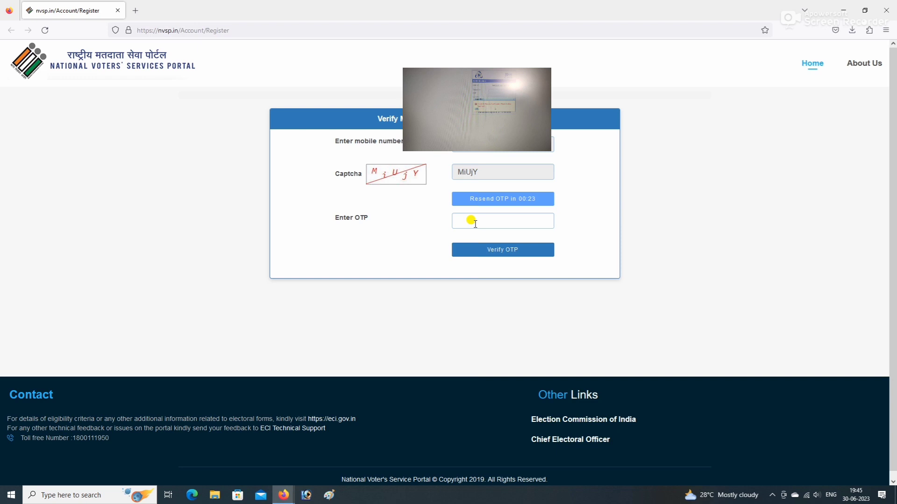
pyautogui.click(475, 224)
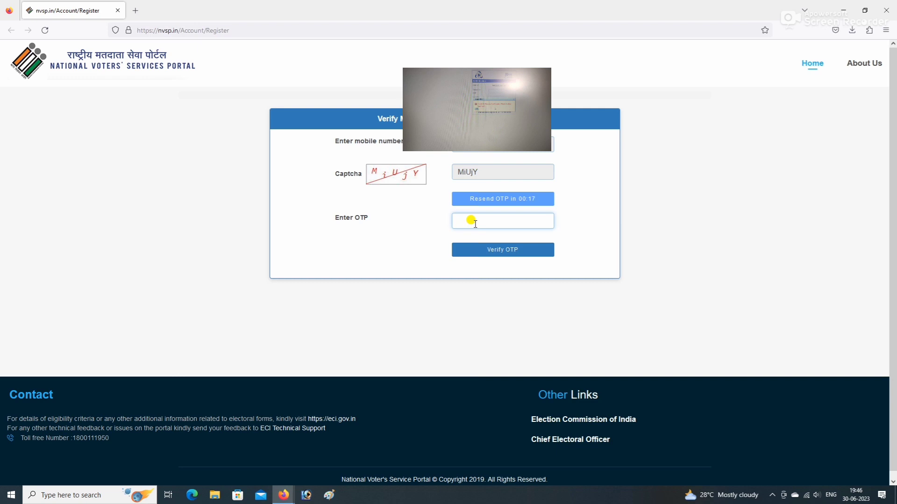
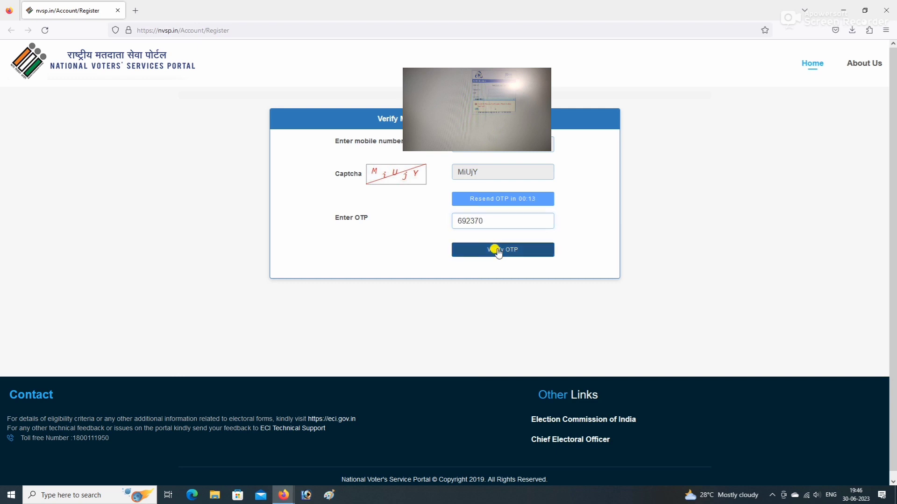
pyautogui.click(496, 250)
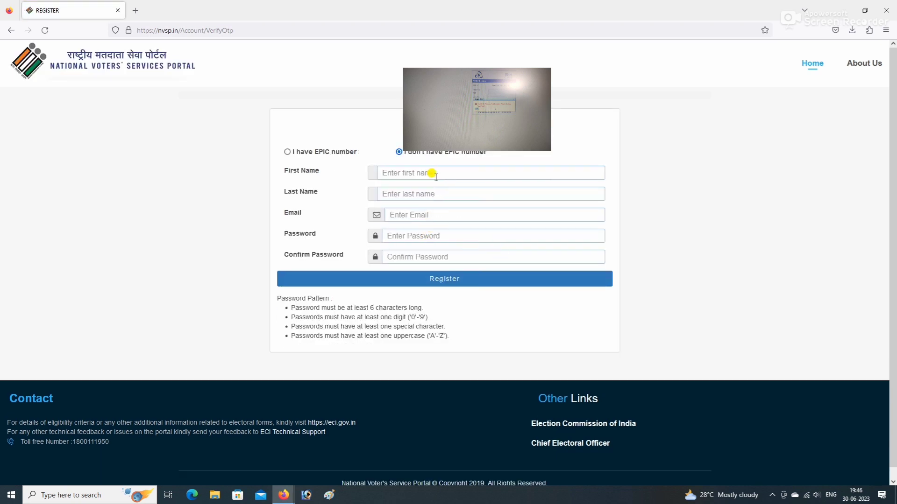
# Enter the applicant's first name, last name, e-mail and password, then register the account
pyautogui.click(436, 175)
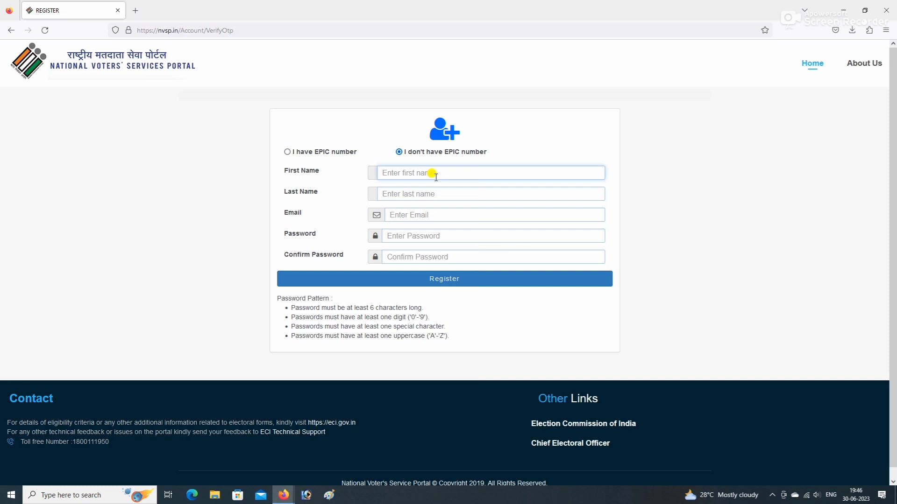
pyautogui.click(432, 193)
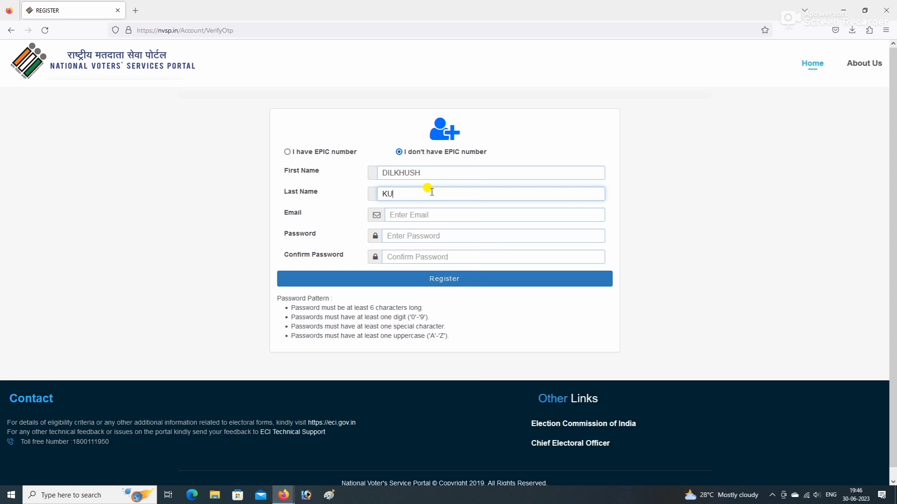
pyautogui.click(420, 219)
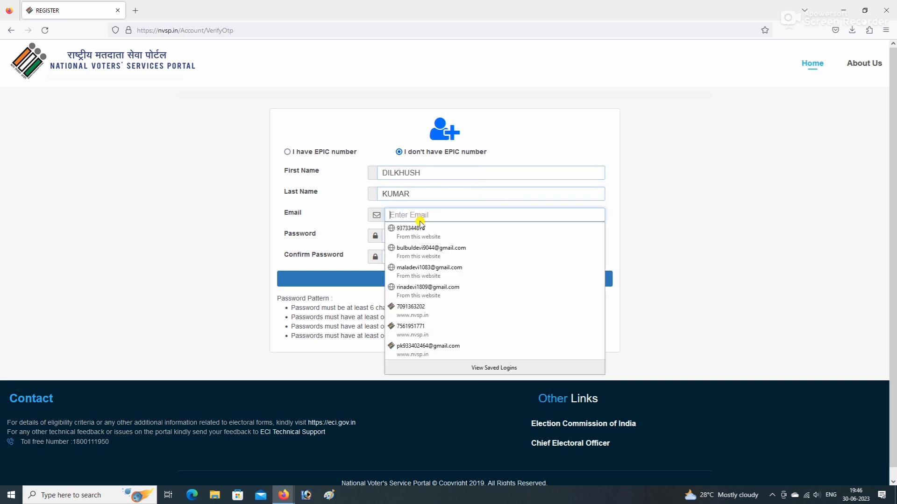
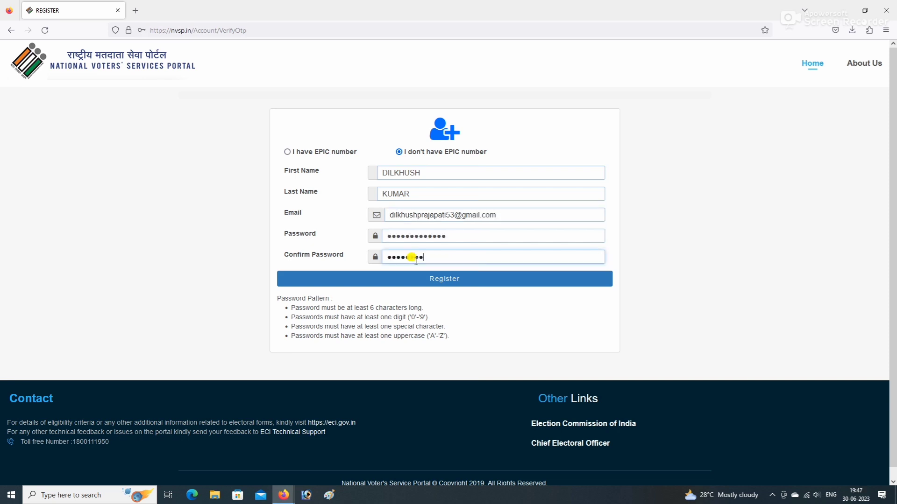
pyautogui.write('•')
pyautogui.write('••••')
pyautogui.click(467, 290)
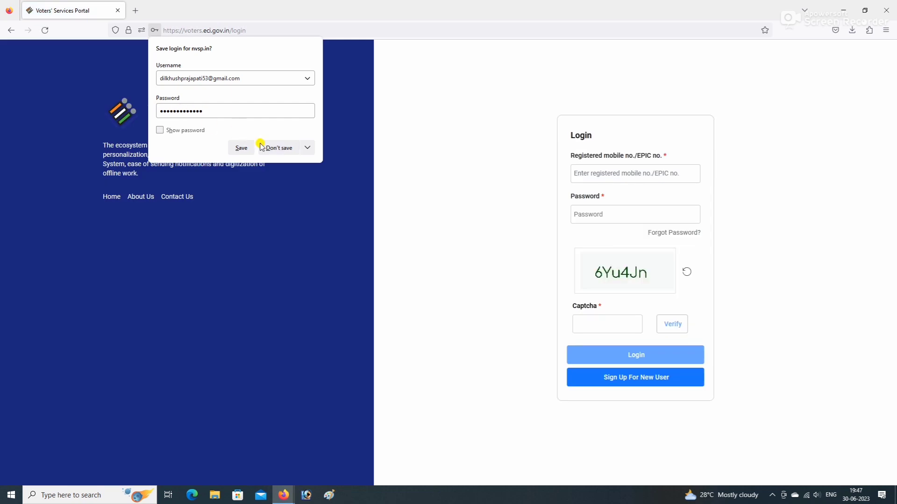
# Enter the registered mobile number and account password on the login page
pyautogui.click(260, 148)
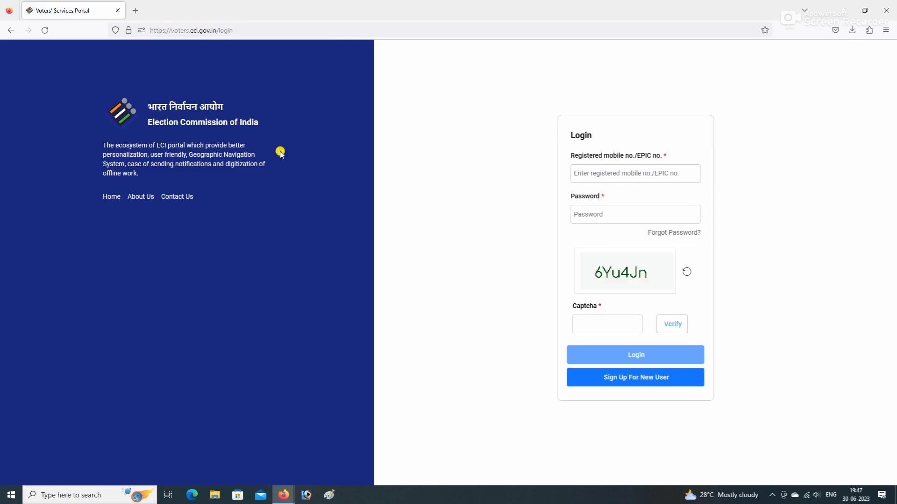
pyautogui.click(628, 173)
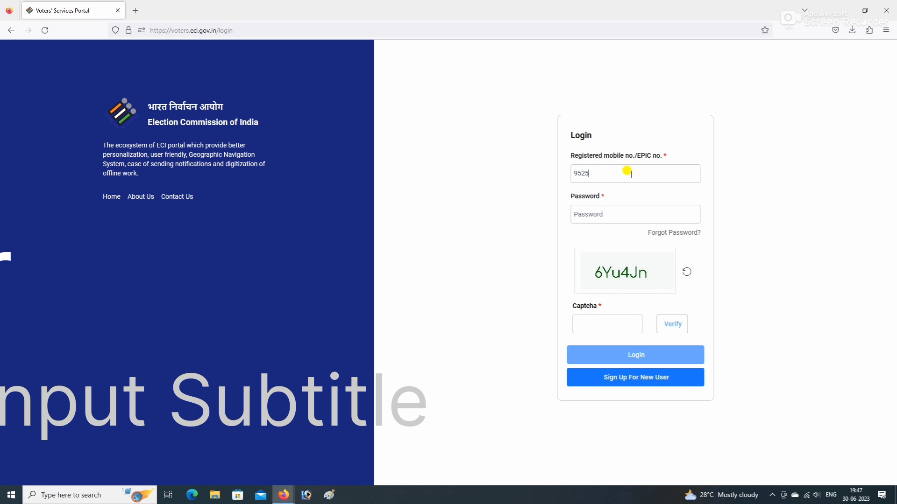
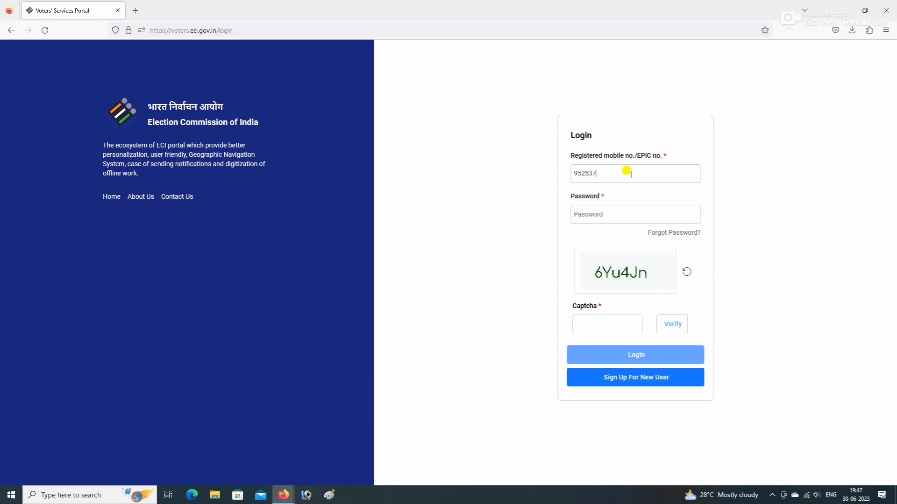
pyautogui.click(606, 216)
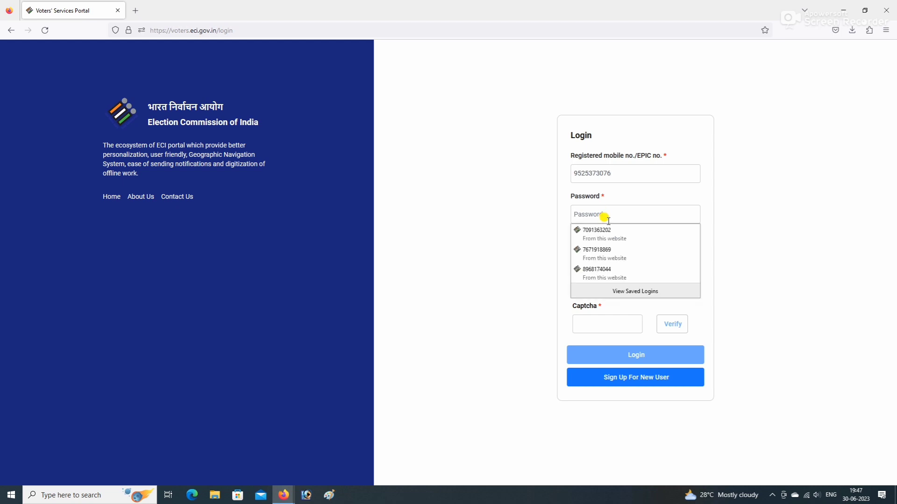
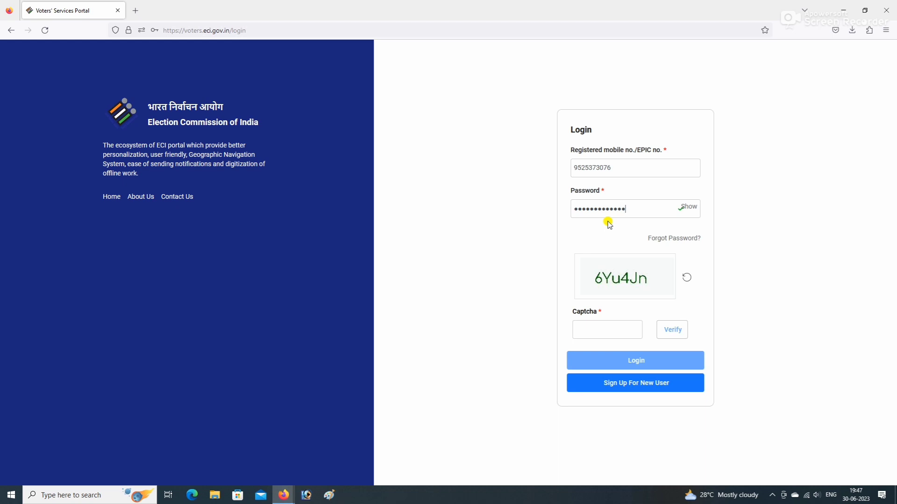
# Verify the captcha, log in, and decline Firefox's offer to save the password
pyautogui.click(607, 330)
pyautogui.write('6Y')
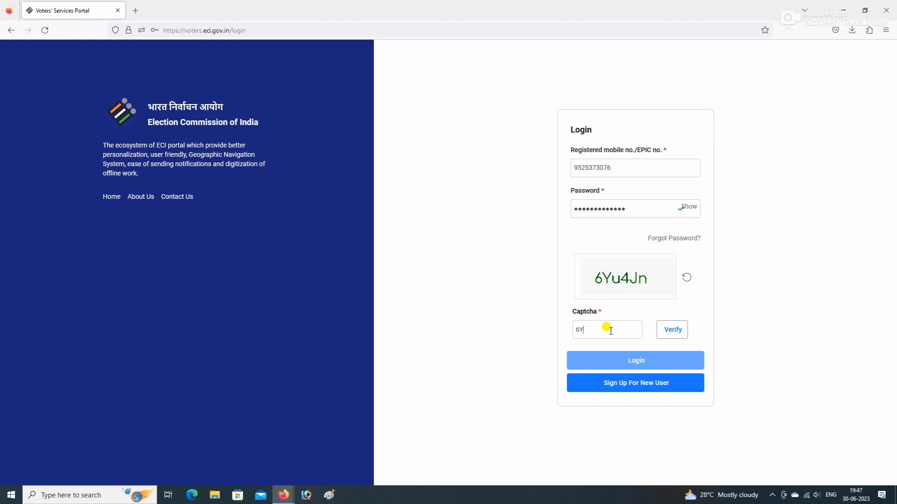
pyautogui.write('u4Jn')
pyautogui.click(668, 329)
pyautogui.click(636, 361)
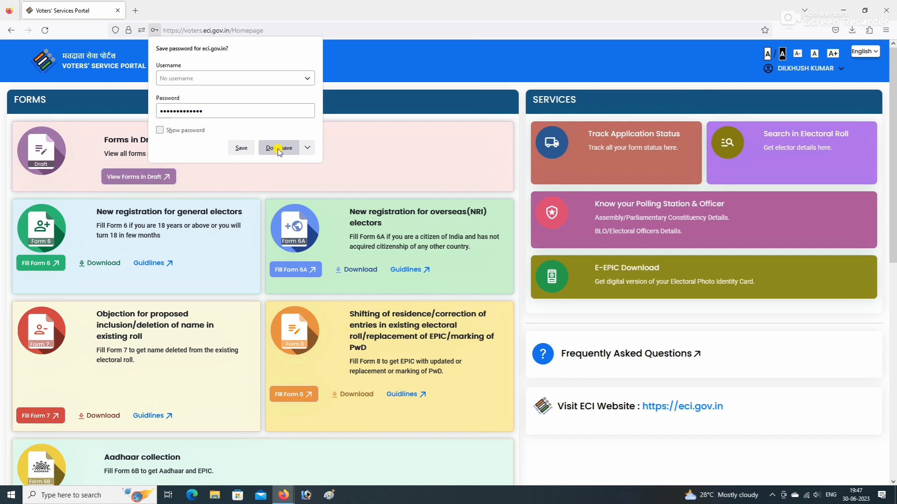
pyautogui.click(279, 149)
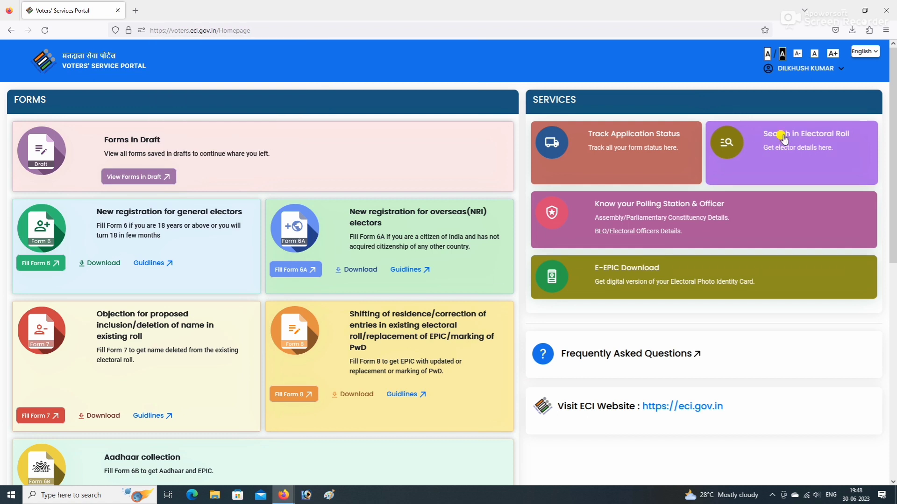
# Start a new Form 6 and choose Bihar as the state
pyautogui.click(794, 69)
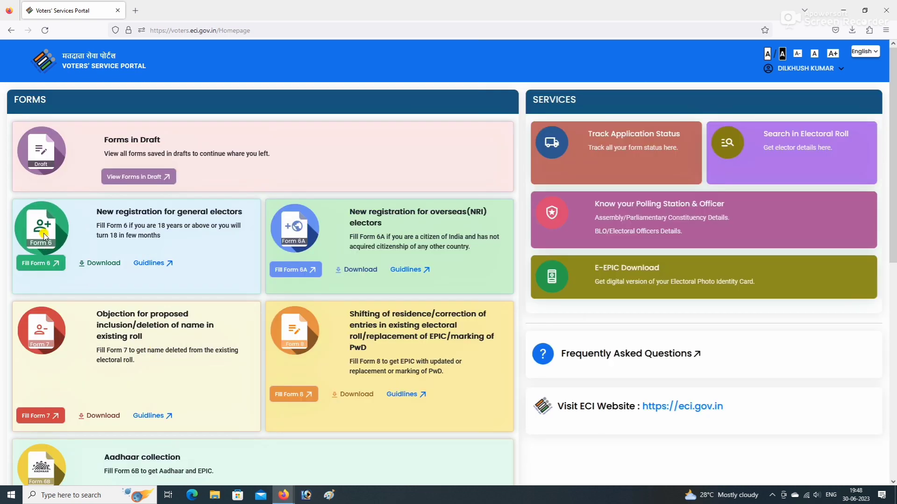
pyautogui.click(40, 263)
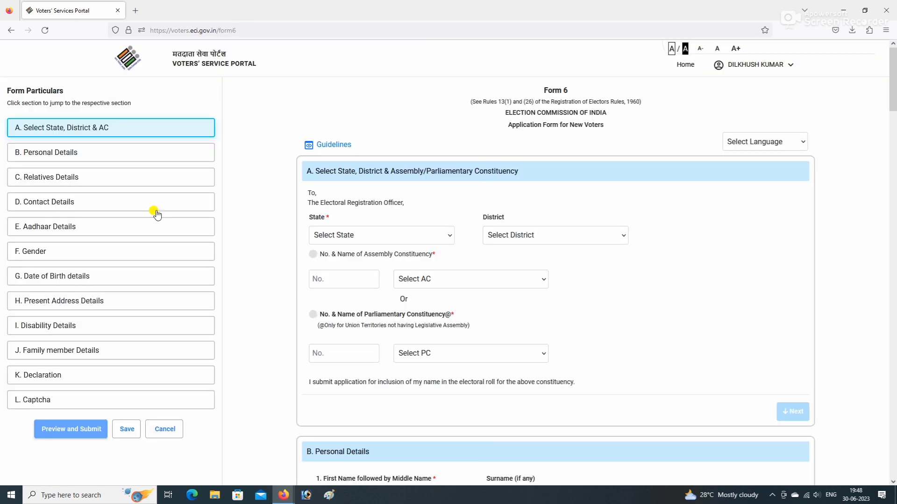
pyautogui.click(360, 238)
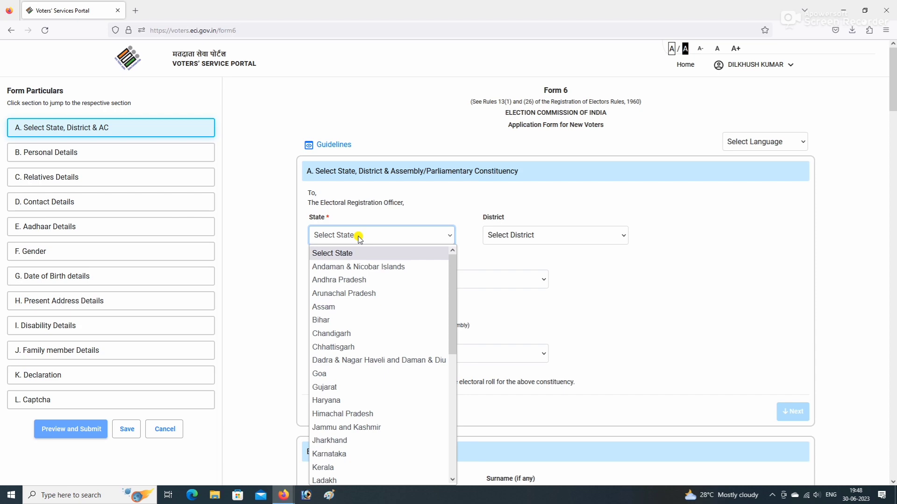
pyautogui.click(322, 320)
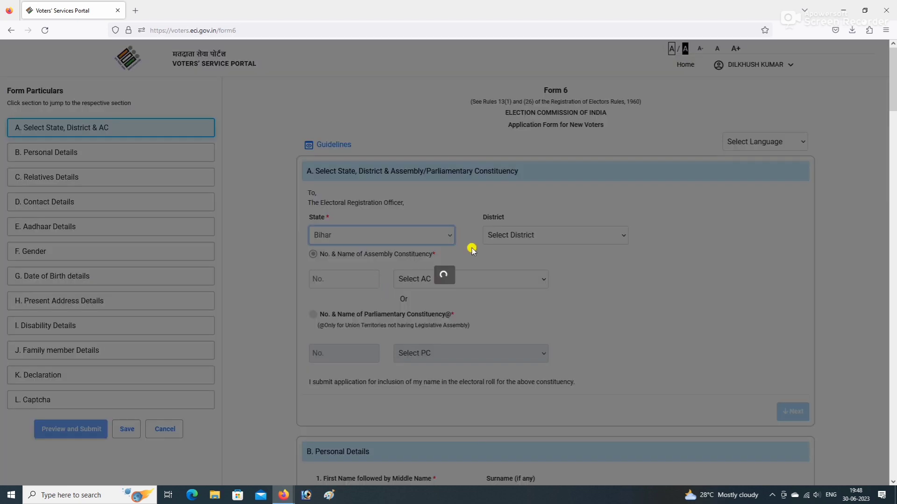
# Select district KHAGARIA and assembly constituency 148 Alauli
pyautogui.click(532, 235)
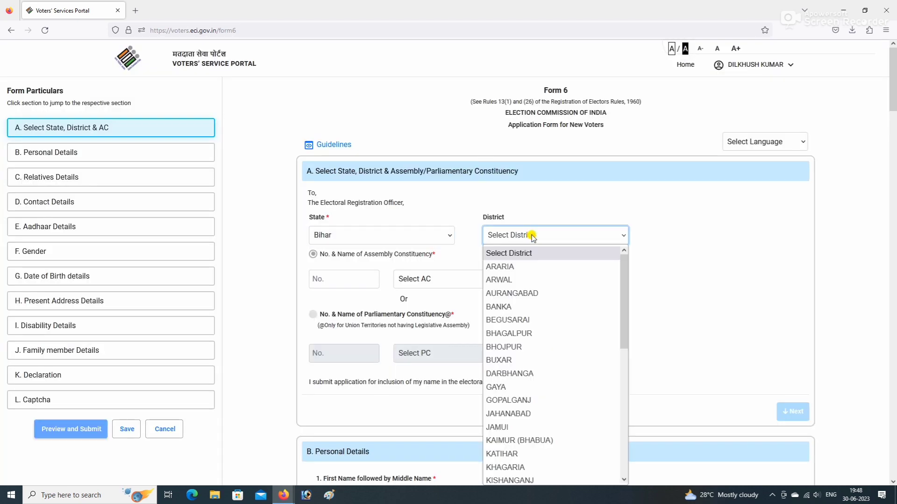
pyautogui.press('k')
pyautogui.press('h')
pyautogui.press('Return')
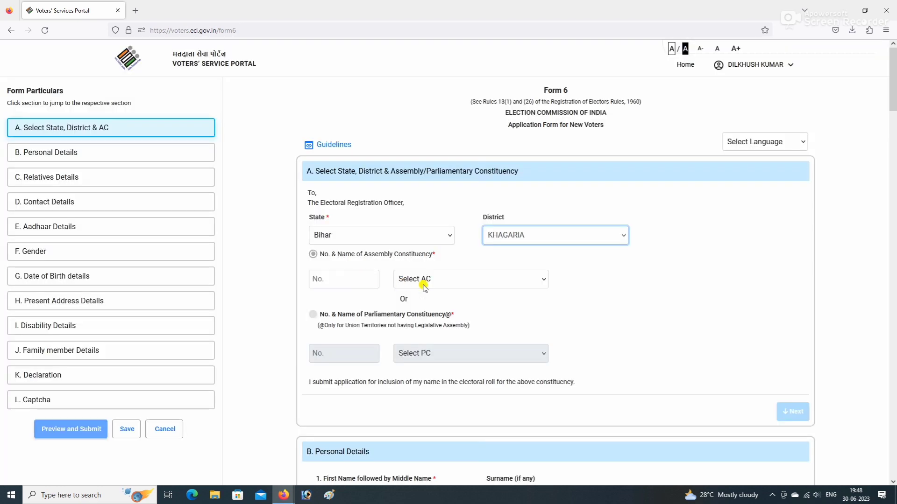
pyautogui.click(424, 280)
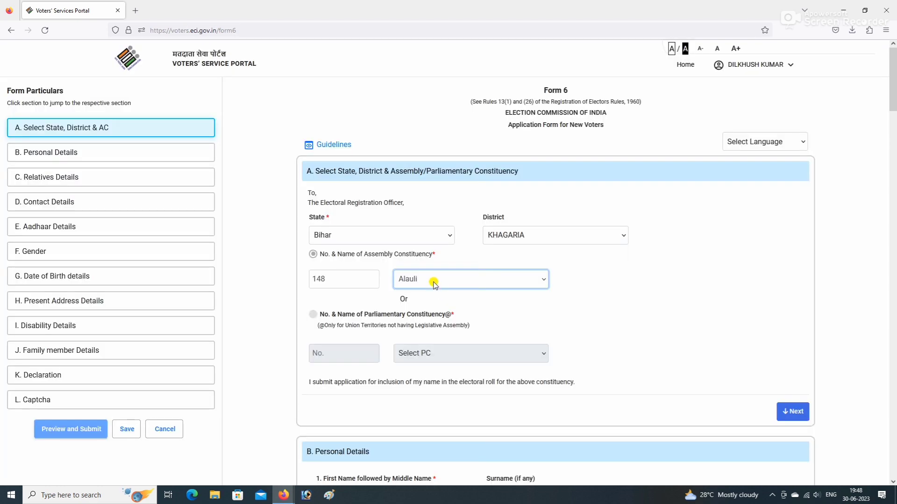
pyautogui.scroll(-2, 552, 338)
# Move to Personal Details and enter the applicant's first name and surname
pyautogui.click(789, 317)
pyautogui.scroll(-2, 618, 282)
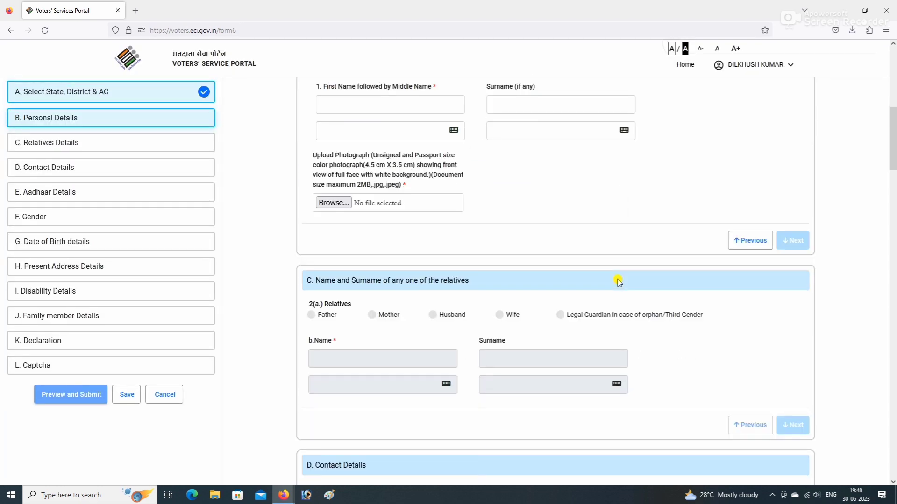
pyautogui.scroll(3, 355, 210)
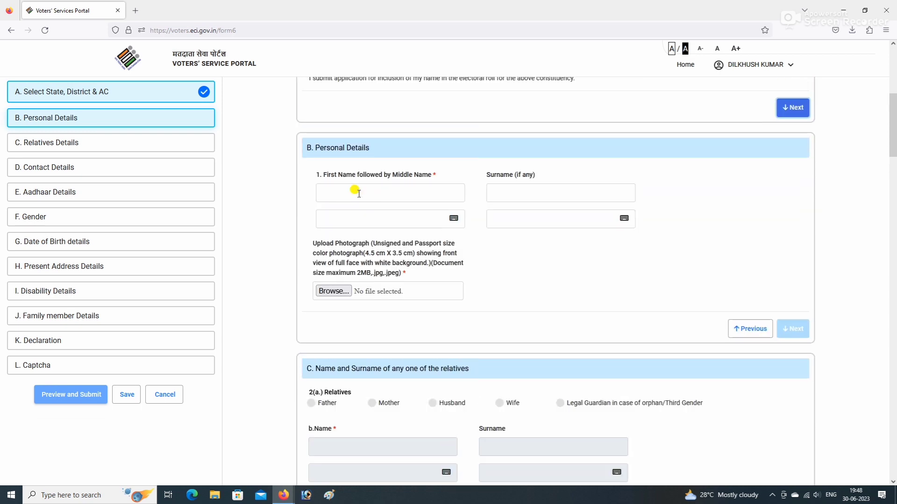
pyautogui.click(358, 193)
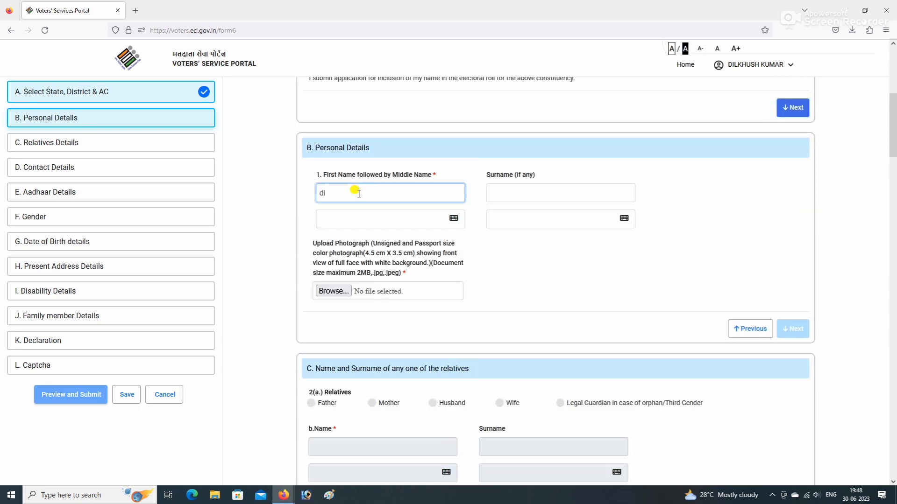
pyautogui.press('BackSpace')
pyautogui.press('BackSpace')
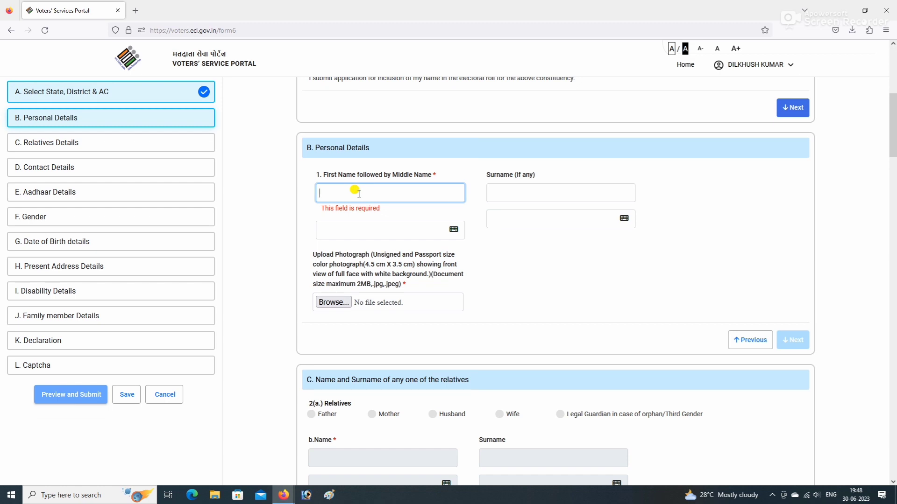
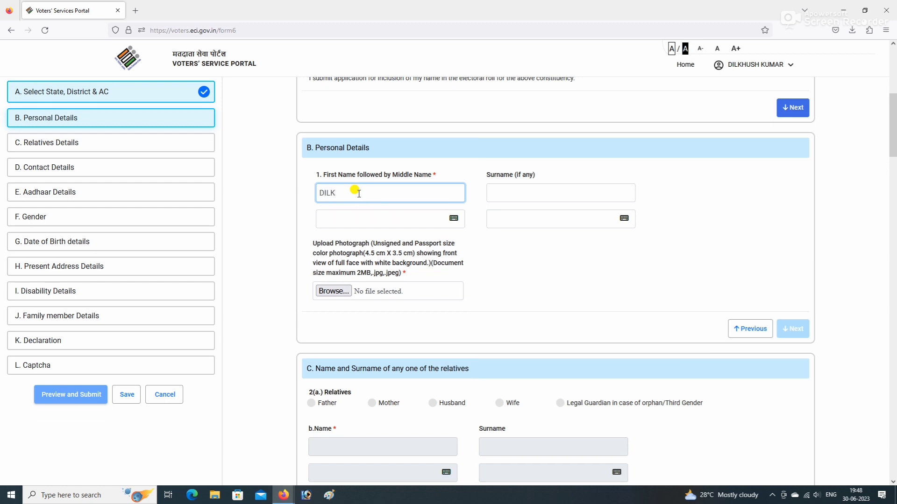
pyautogui.click(510, 195)
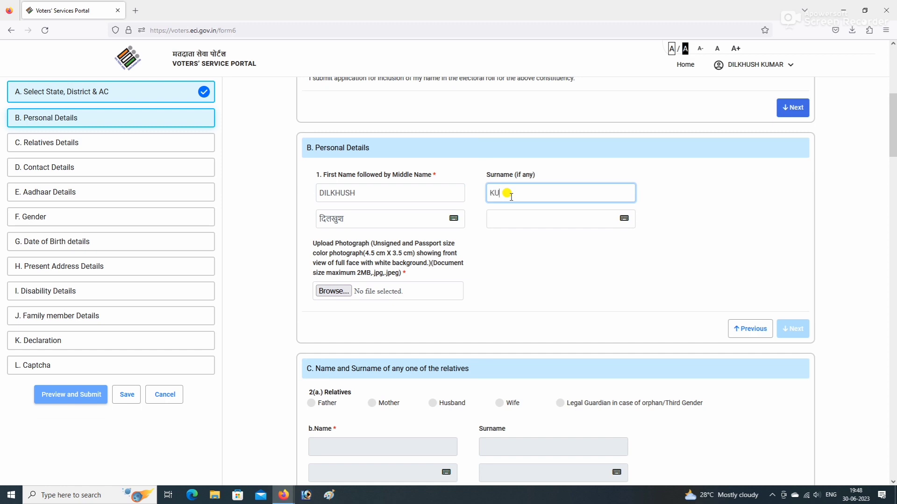
# Choose the applicant's photo file for the photograph upload
pyautogui.click(502, 219)
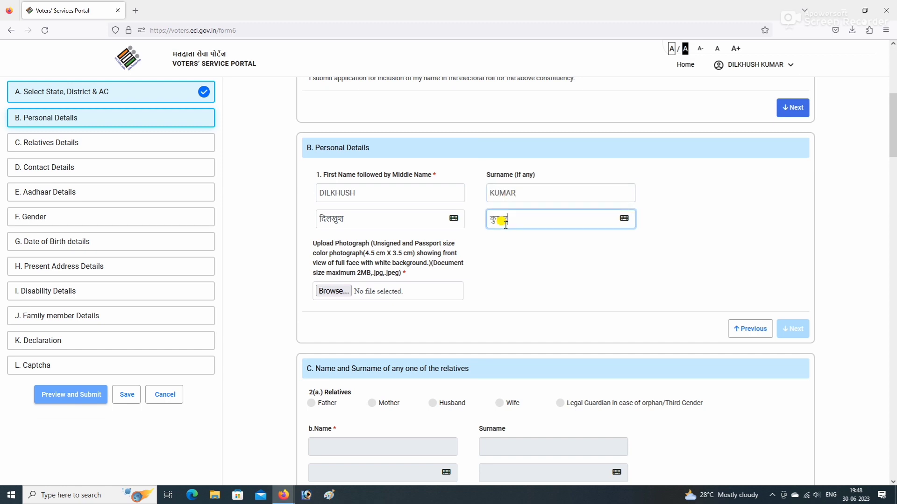
pyautogui.scroll(-1, 333, 262)
pyautogui.click(333, 243)
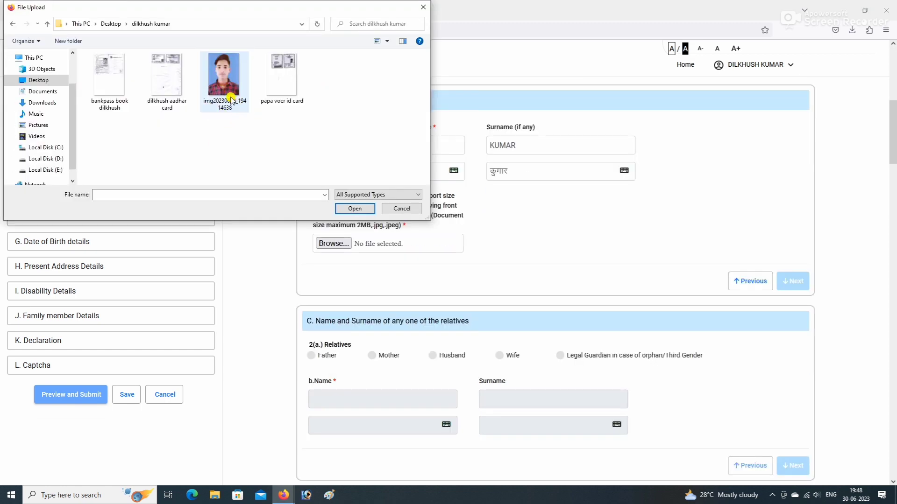
pyautogui.click(224, 77)
pyautogui.click(353, 208)
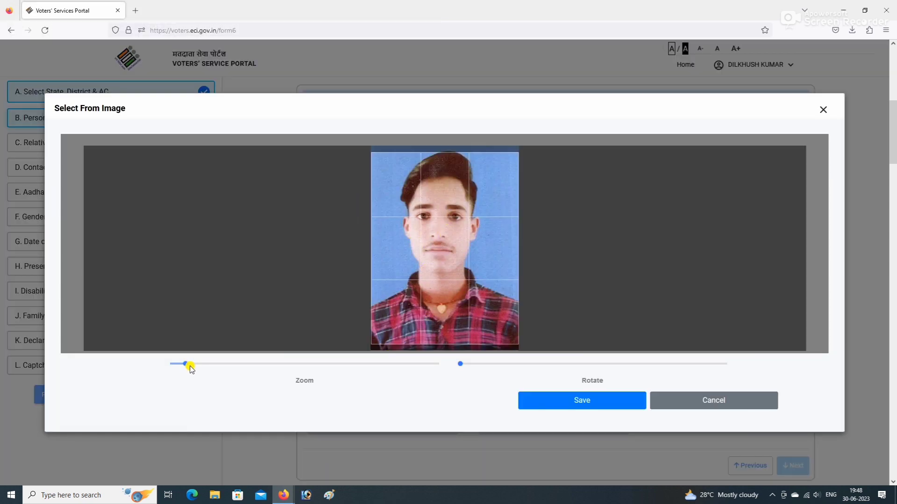
# Adjust the photo's zoom and position in the crop frame, save it, and continue
pyautogui.moveTo(186, 369); pyautogui.dragTo(186, 368)
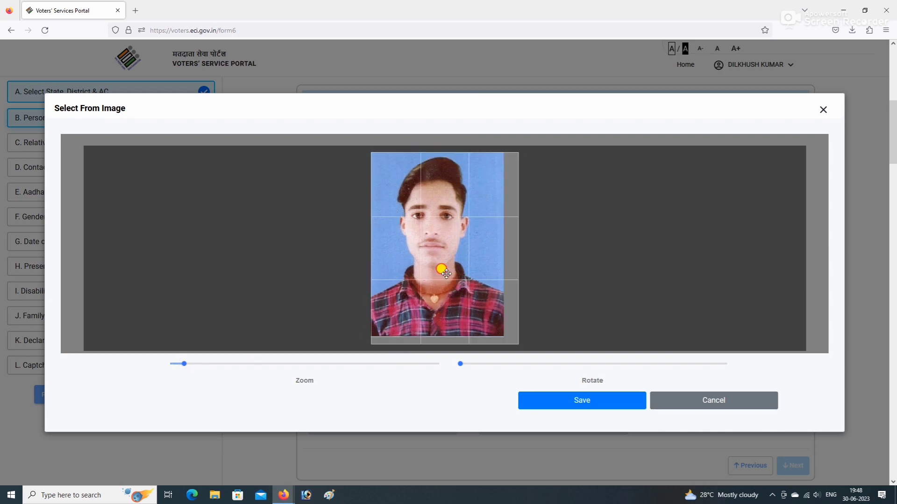
pyautogui.moveTo(185, 369); pyautogui.dragTo(186, 369)
pyautogui.scroll(3, 453, 273)
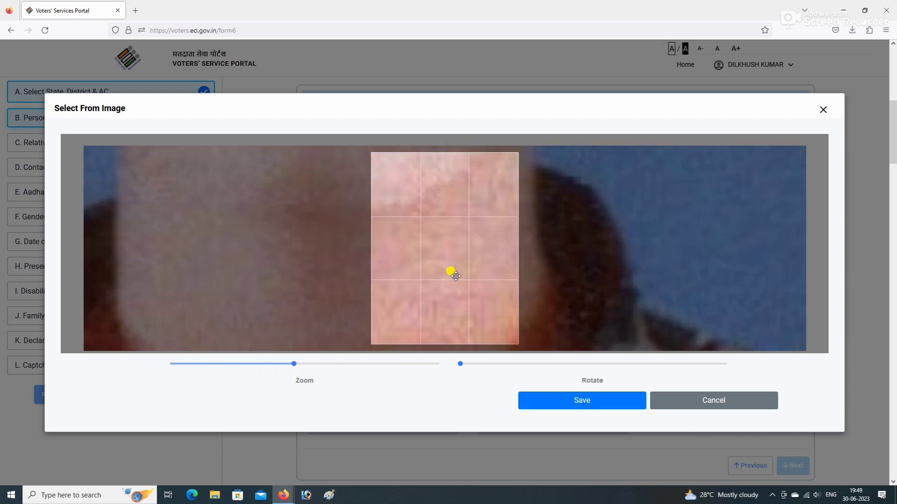
pyautogui.scroll(-3, 453, 273)
pyautogui.moveTo(444, 226); pyautogui.dragTo(451, 248)
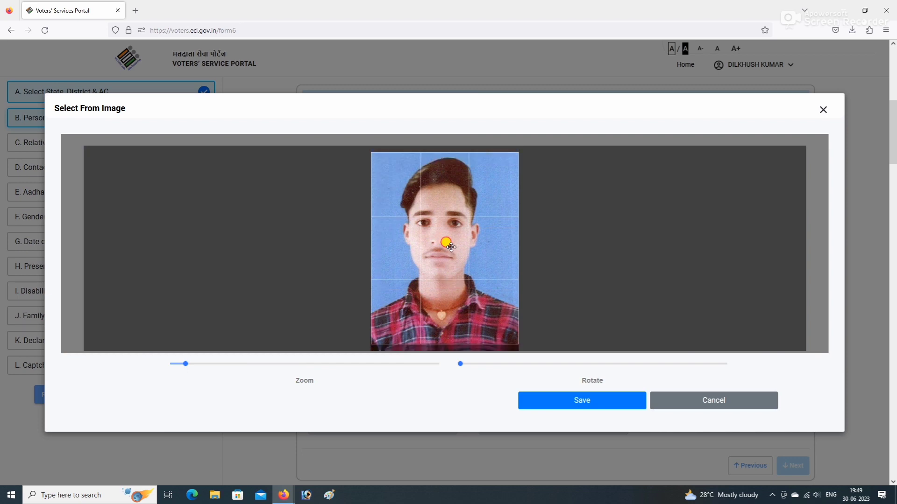
pyautogui.click(603, 401)
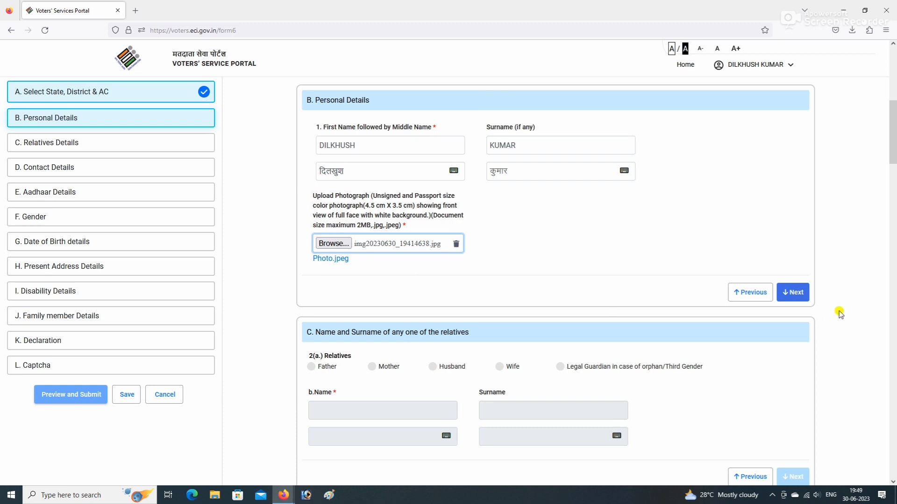
pyautogui.click(789, 295)
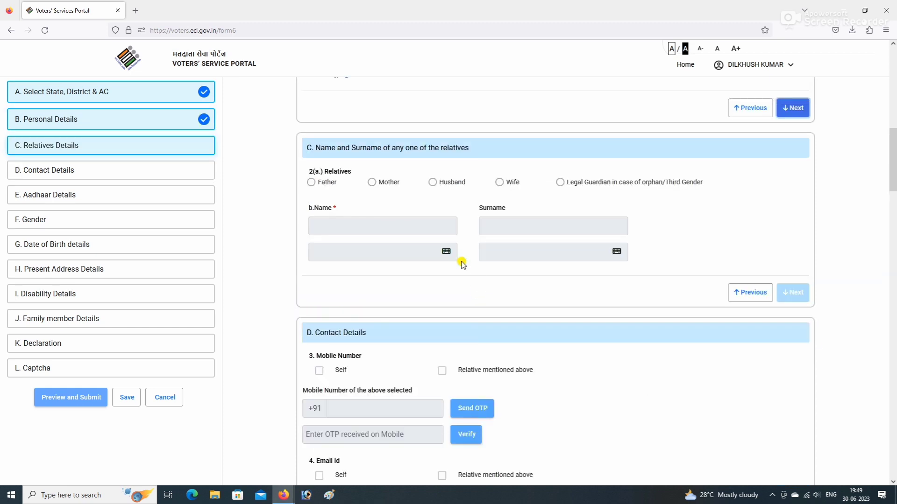
# Choose father as the relative, enter his surname, and complete the relatives section
pyautogui.click(312, 183)
pyautogui.click(349, 228)
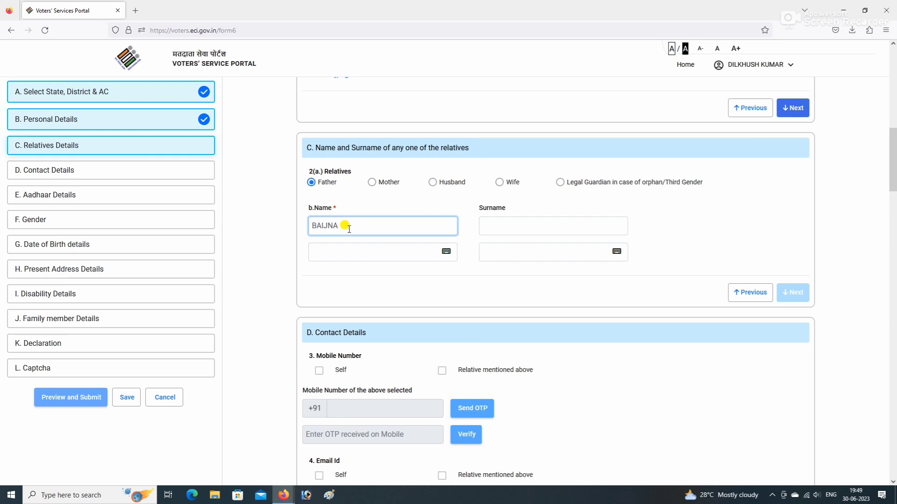
pyautogui.click(528, 228)
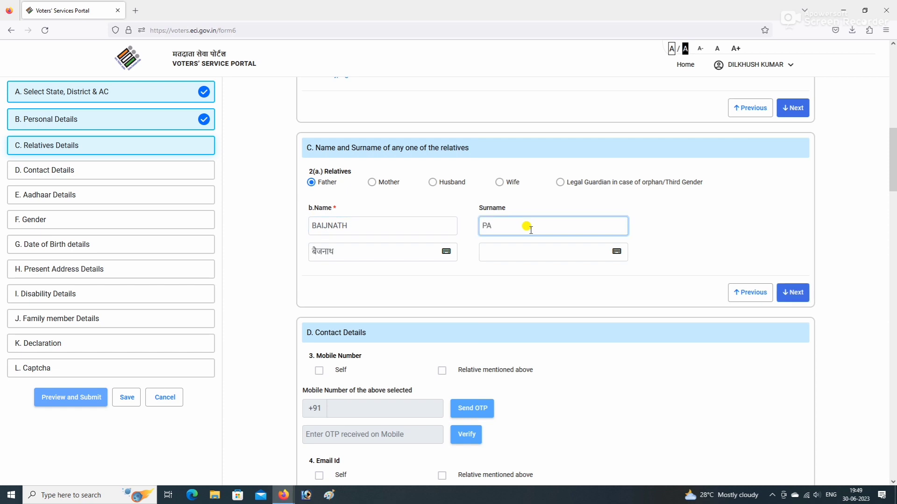
pyautogui.write('PANDIT')
pyautogui.click(517, 252)
pyautogui.scroll(-1, 516, 252)
pyautogui.click(792, 246)
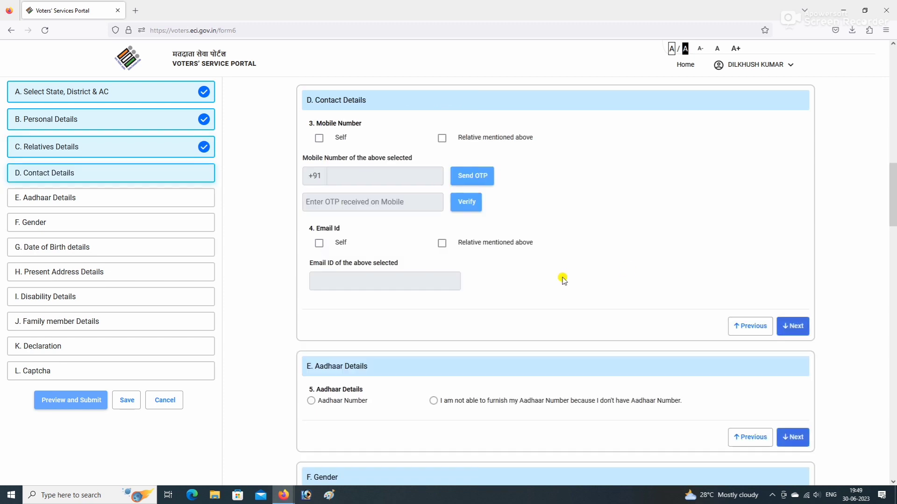
# Tick Self for mobile, enter the applicant's mobile number and send the OTP
pyautogui.scroll(2, 562, 279)
pyautogui.click(319, 233)
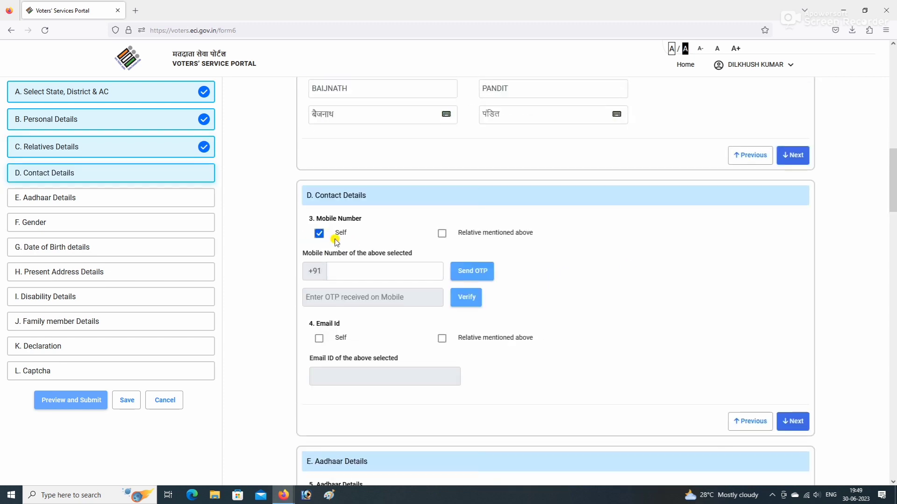
pyautogui.click(340, 270)
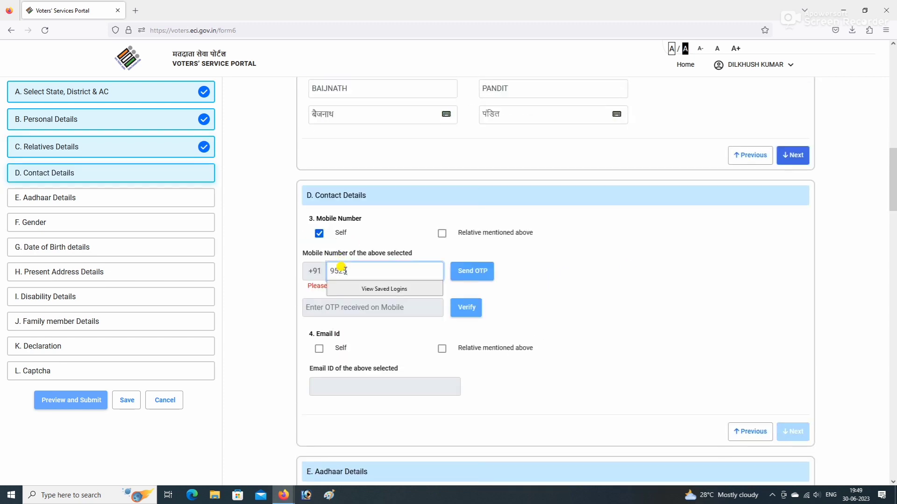
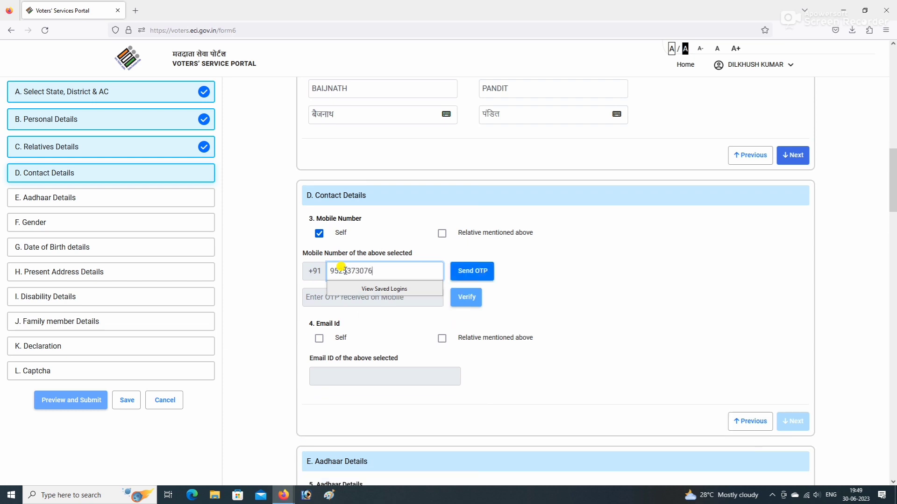
pyautogui.click(465, 271)
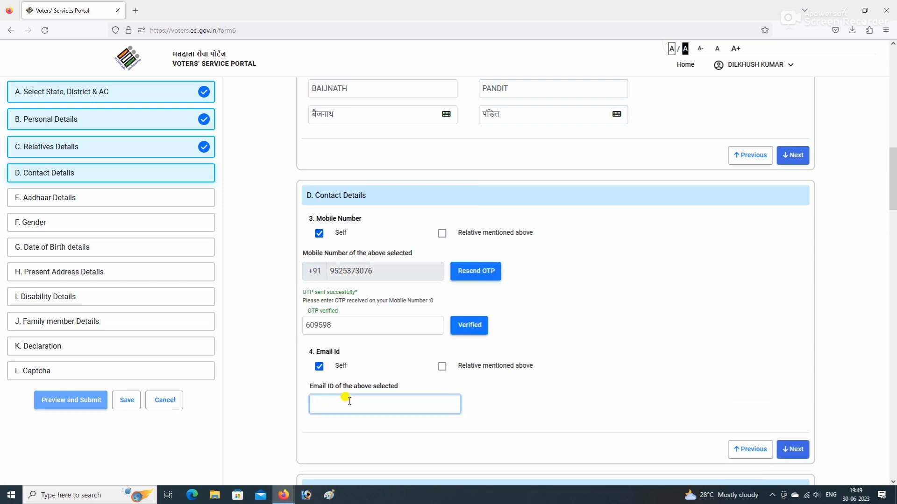
# Enter the applicant's e-mail address and continue to Aadhaar Details
pyautogui.write('D')
pyautogui.press('BackSpace')
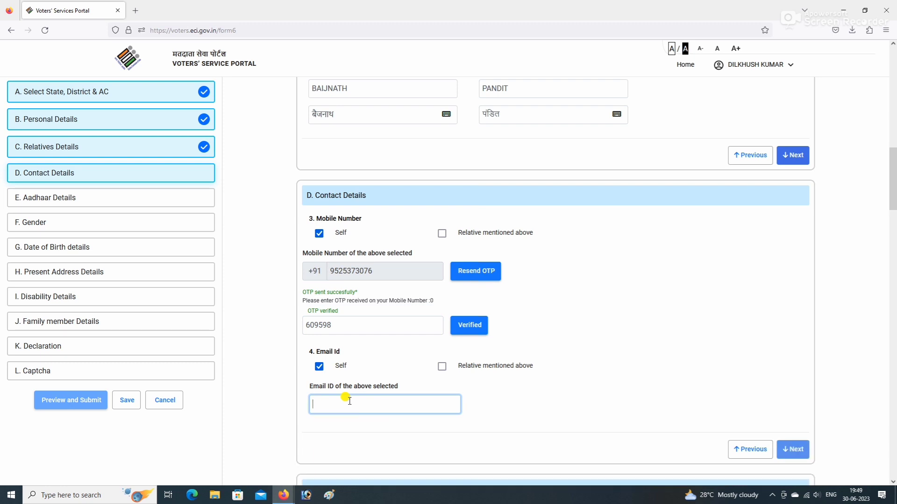
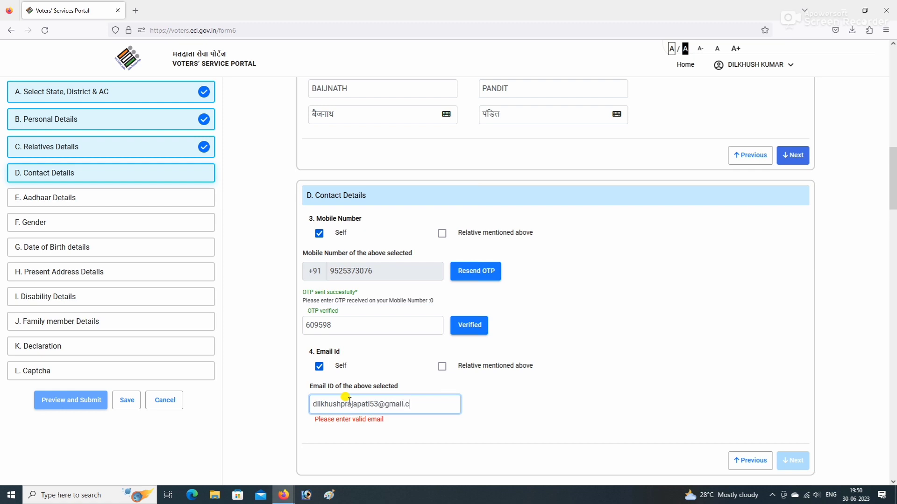
pyautogui.scroll(-2, 700, 373)
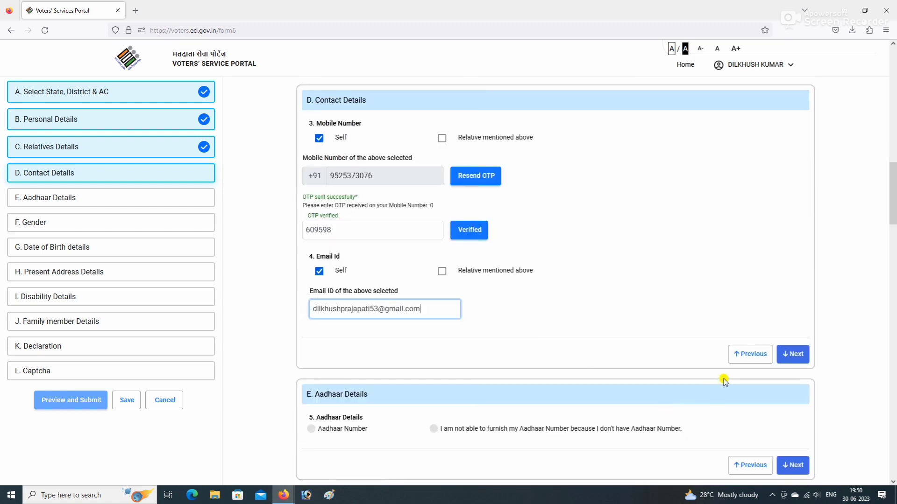
pyautogui.click(793, 353)
pyautogui.scroll(-1, 640, 323)
pyautogui.scroll(3, 514, 294)
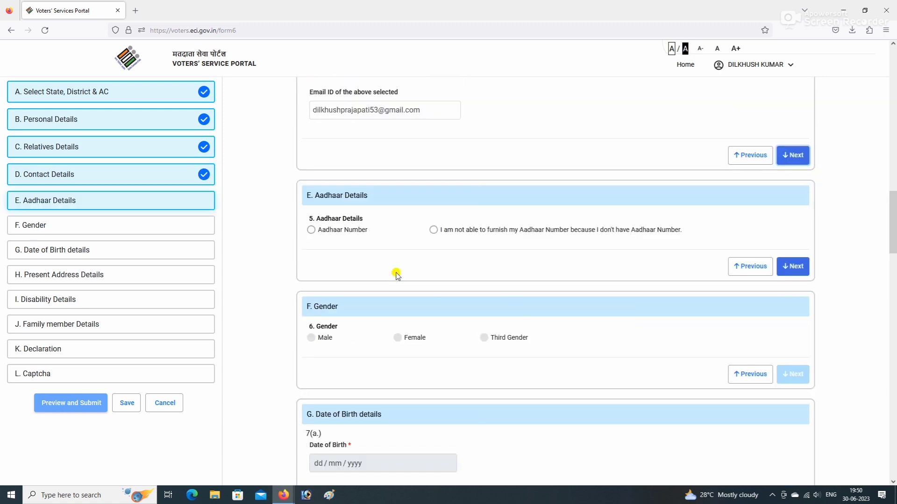
# Select Aadhaar Number, enter the applicant's Aadhaar number, and continue to Gender
pyautogui.click(311, 230)
pyautogui.click(337, 271)
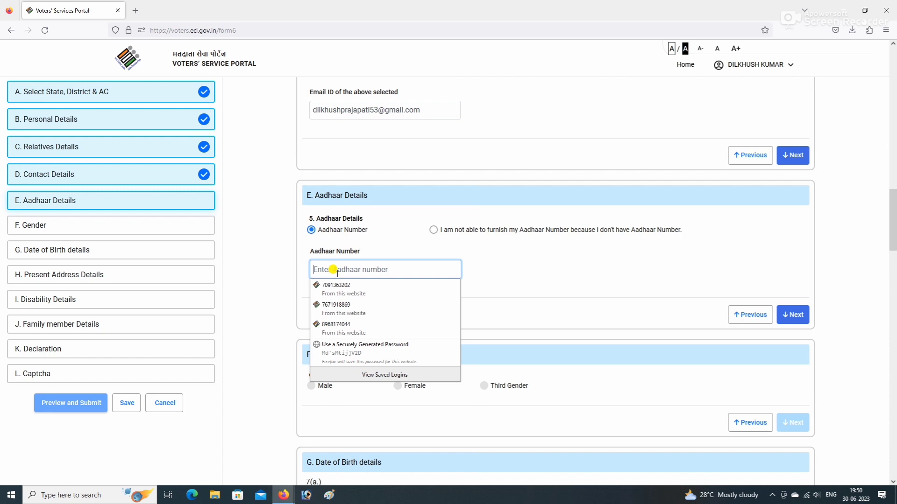
pyautogui.write('••')
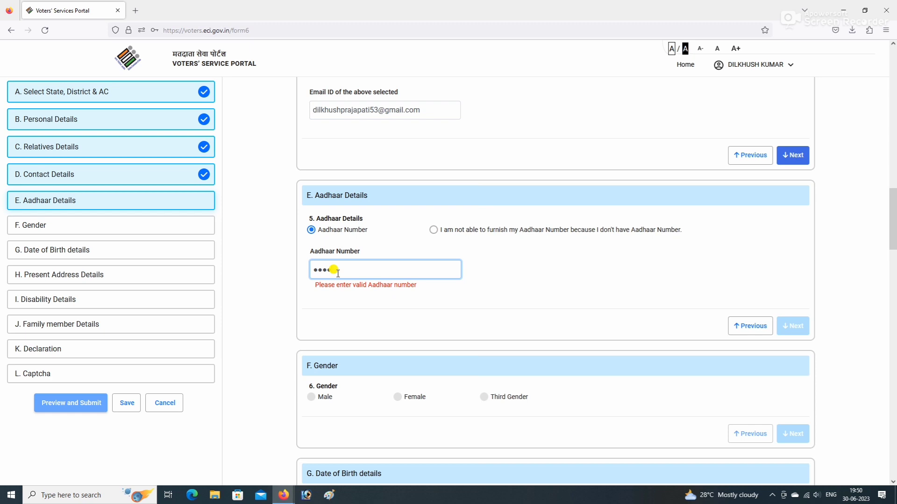
pyautogui.write('••••••••')
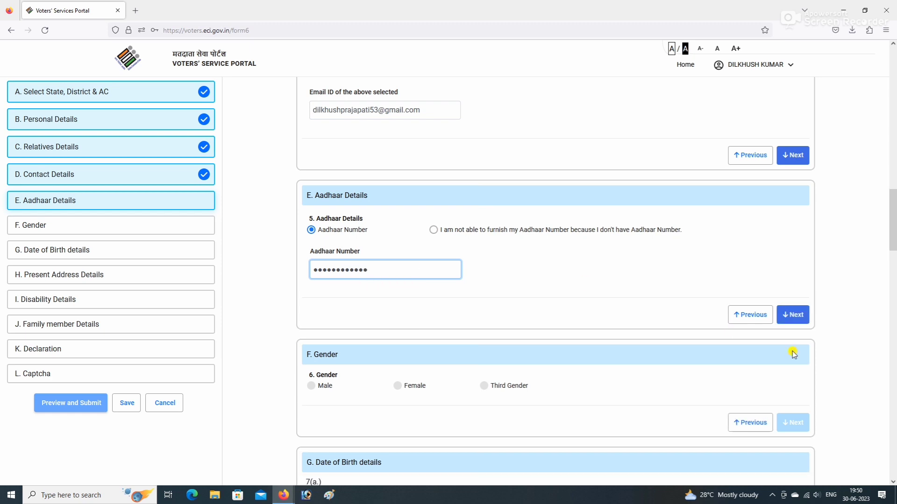
pyautogui.click(794, 315)
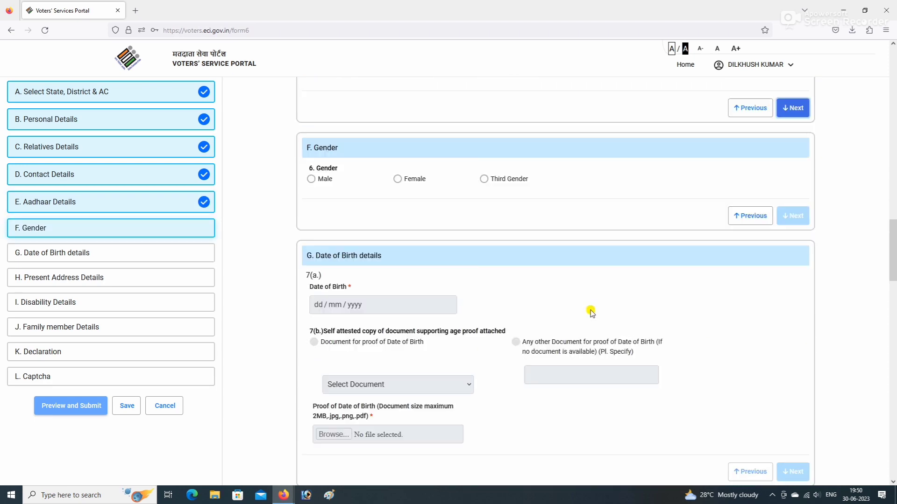
pyautogui.click(311, 179)
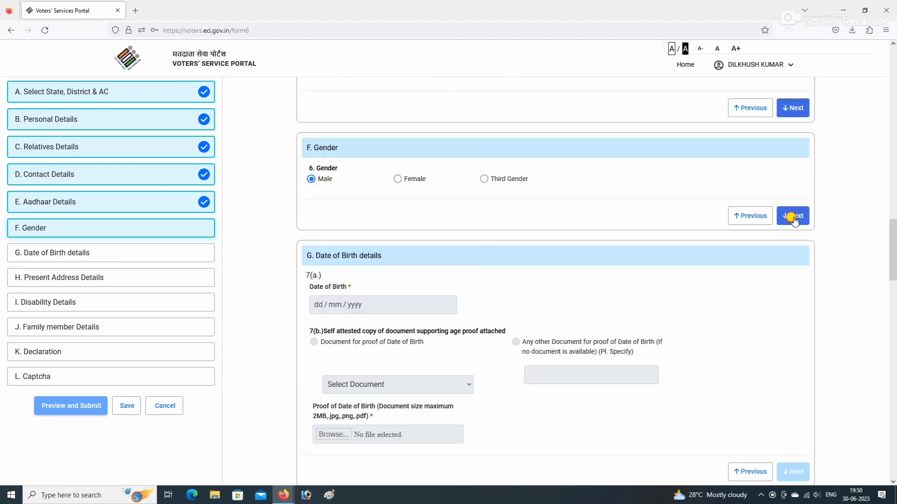
pyautogui.click(794, 218)
pyautogui.click(436, 150)
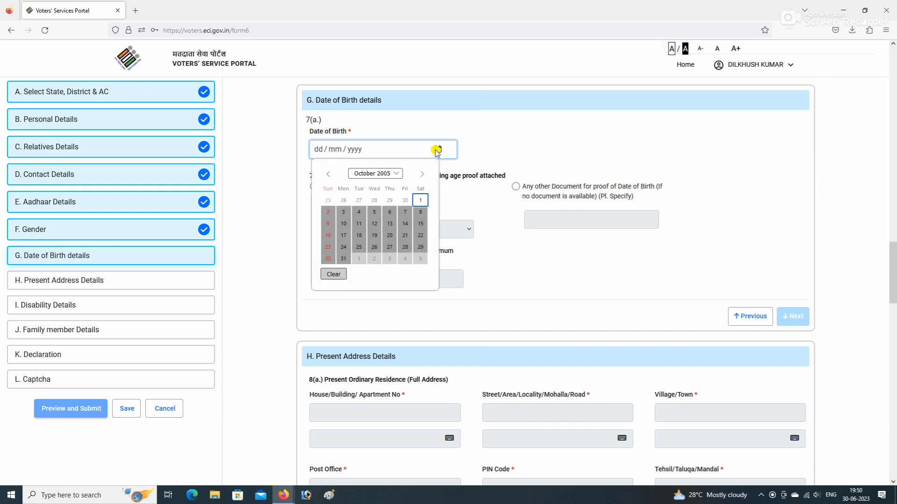
pyautogui.click(391, 172)
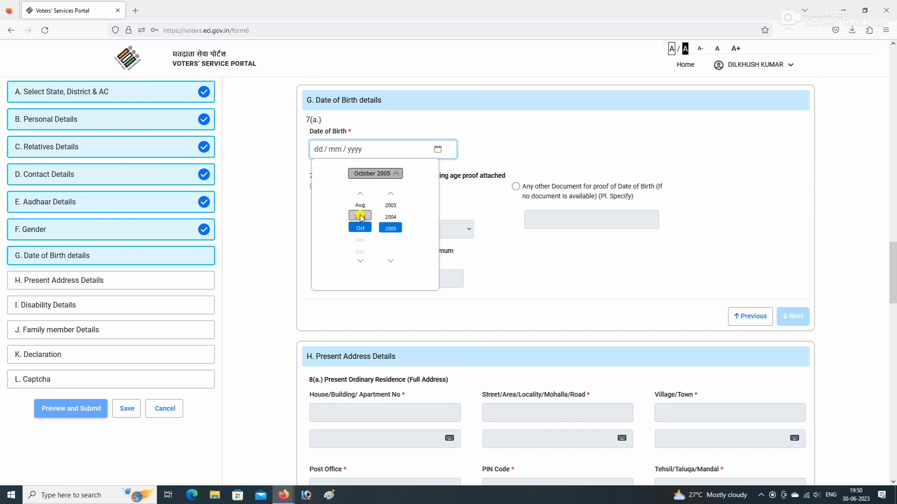
pyautogui.click(360, 193)
pyautogui.click(360, 193)
pyautogui.click(360, 193)
pyautogui.click(360, 193)
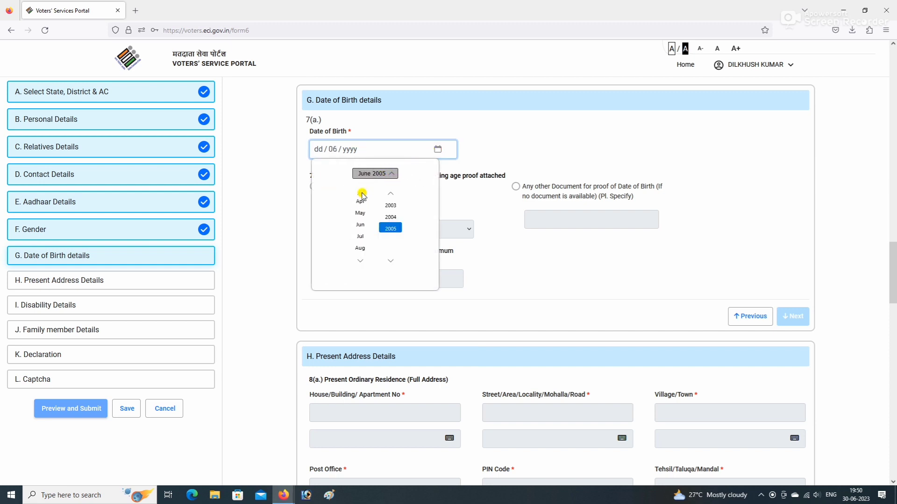
pyautogui.click(362, 194)
pyautogui.click(362, 193)
pyautogui.click(362, 193)
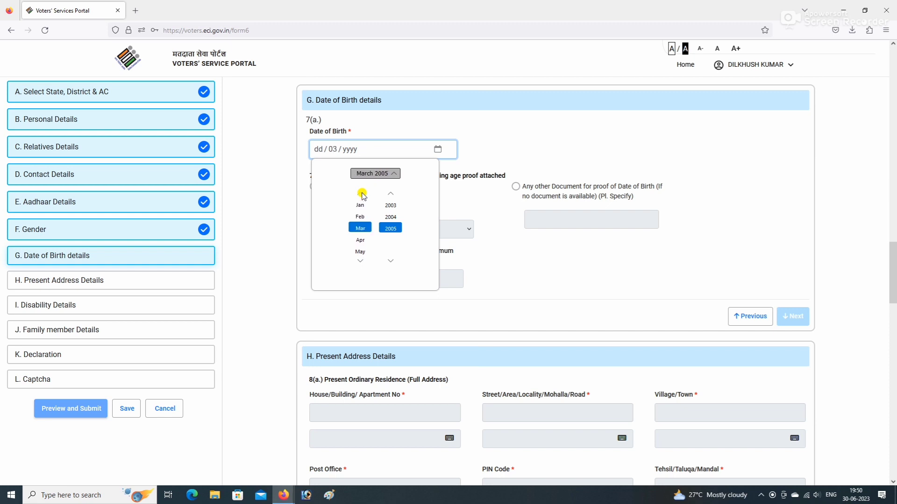
pyautogui.click(362, 194)
pyautogui.click(360, 216)
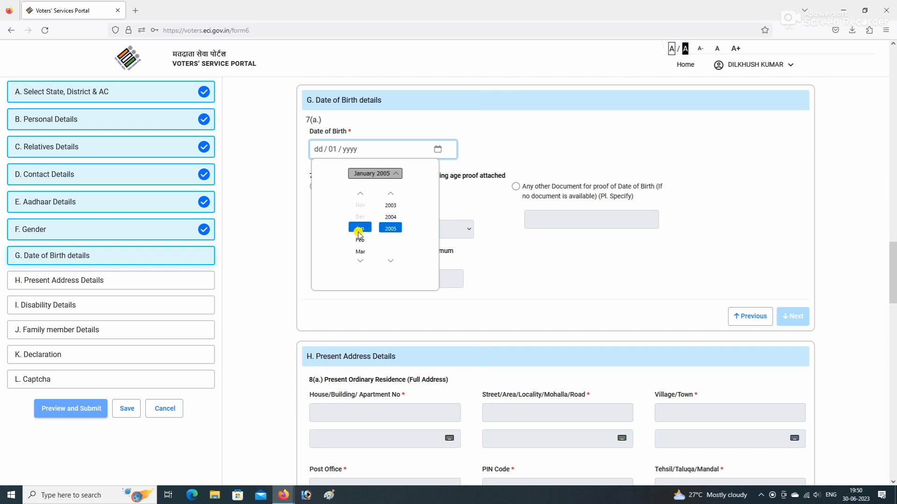
pyautogui.click(536, 260)
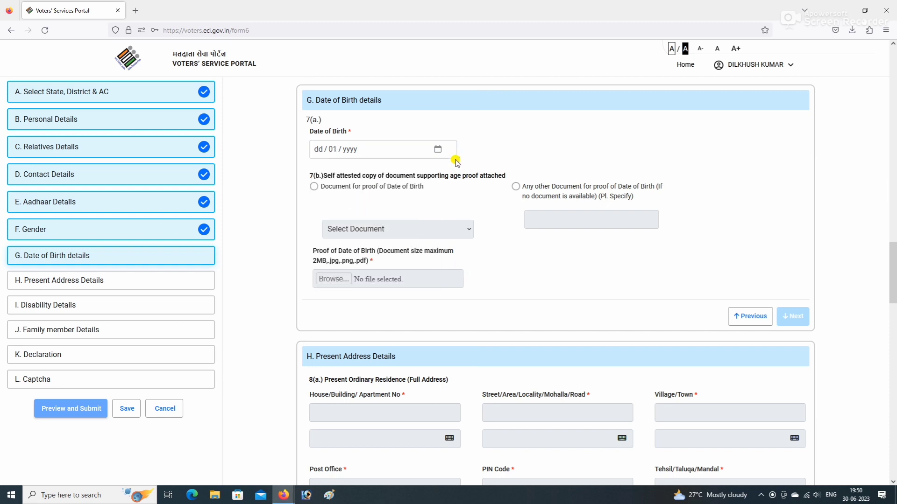
pyautogui.click(436, 149)
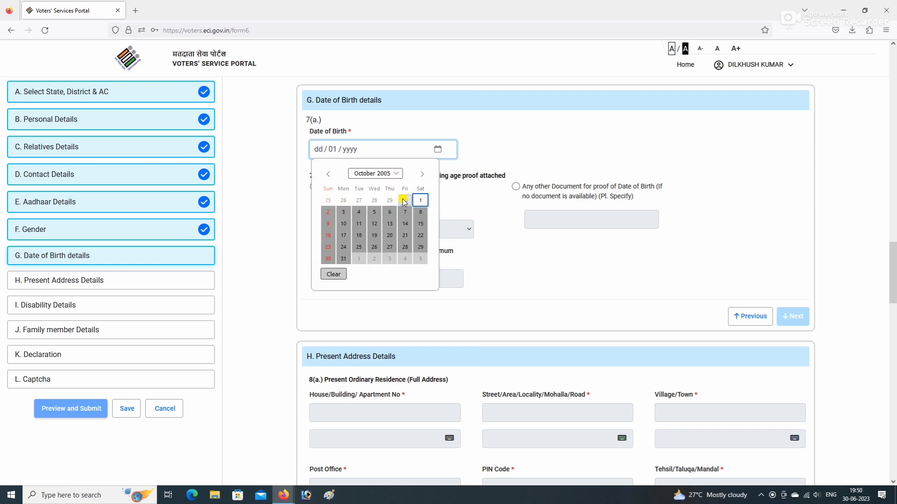
pyautogui.click(419, 201)
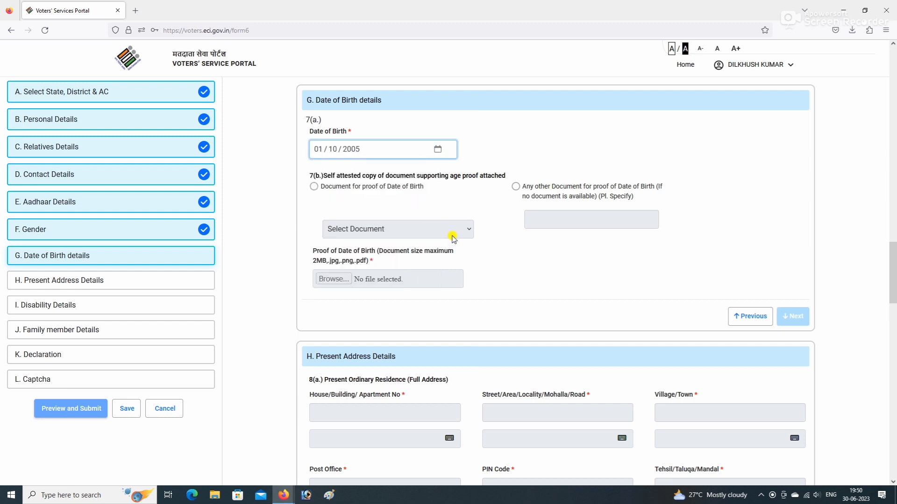
# Attach the Aadhaar Card image as proof of birth and continue to address details
pyautogui.click(314, 187)
pyautogui.click(356, 229)
pyautogui.click(367, 274)
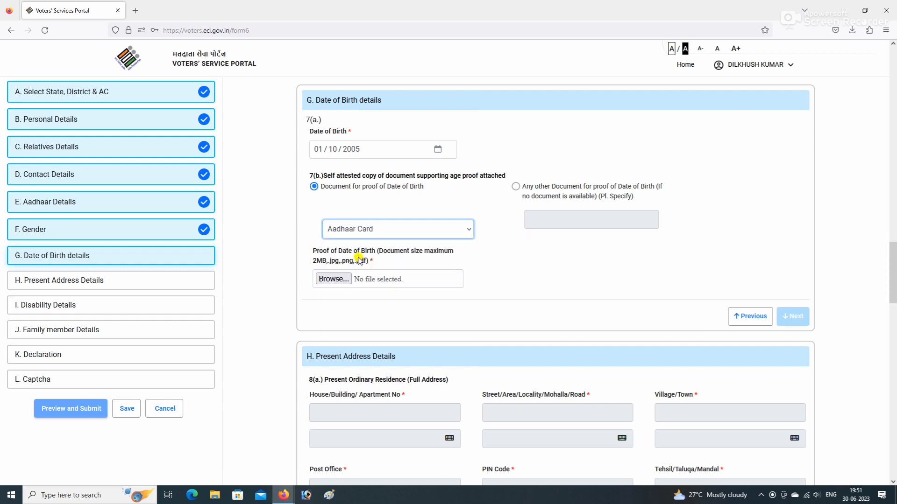
pyautogui.click(338, 279)
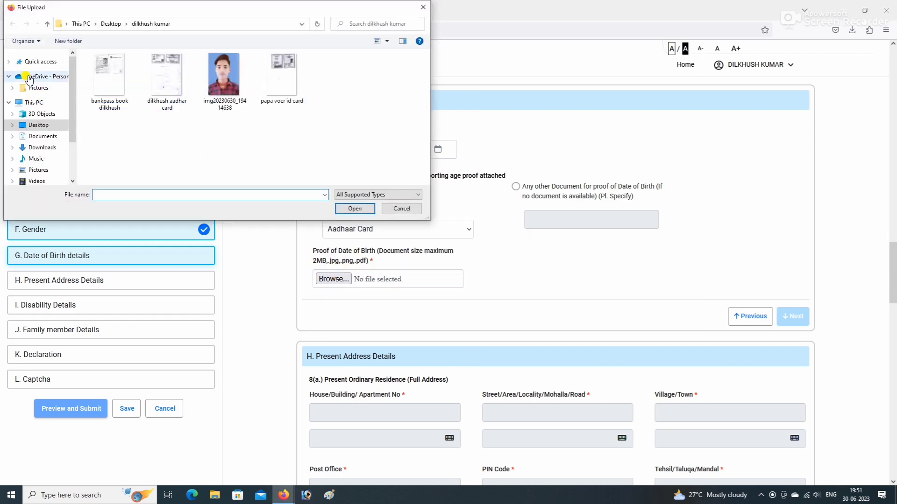
pyautogui.click(159, 82)
pyautogui.click(355, 208)
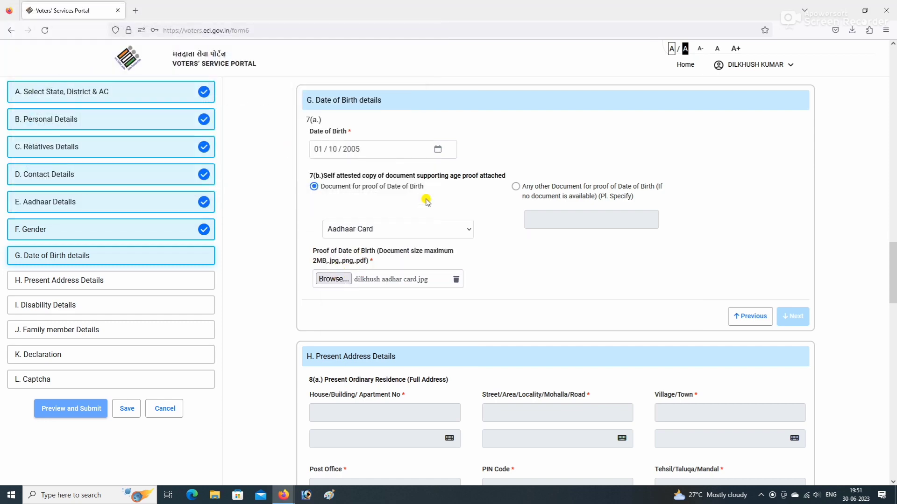
pyautogui.scroll(-3, 554, 219)
pyautogui.click(794, 184)
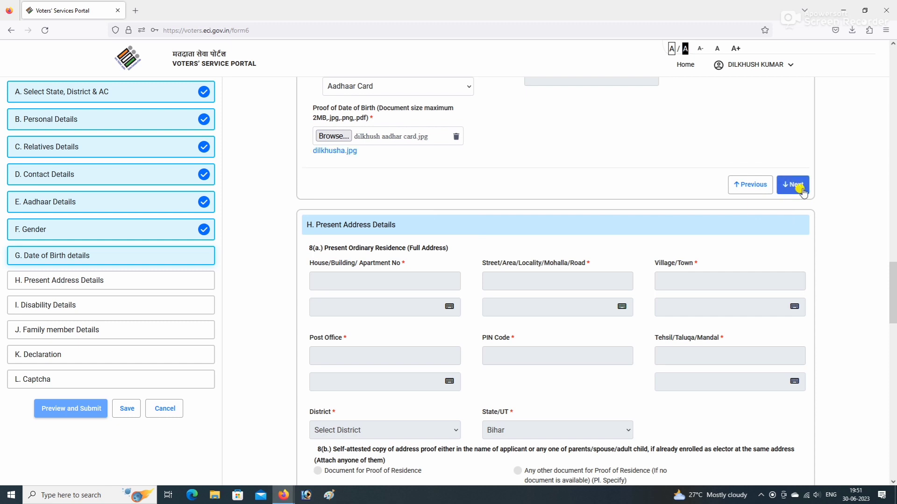
pyautogui.click(358, 158)
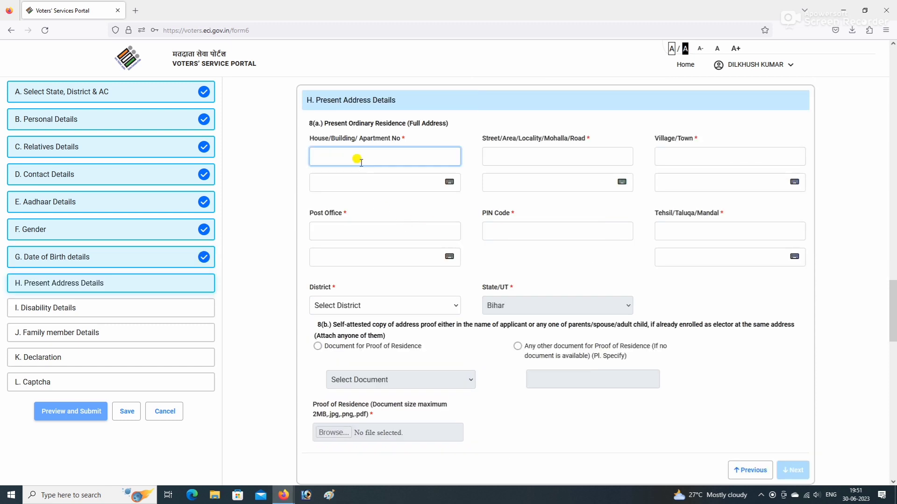
pyautogui.click(555, 159)
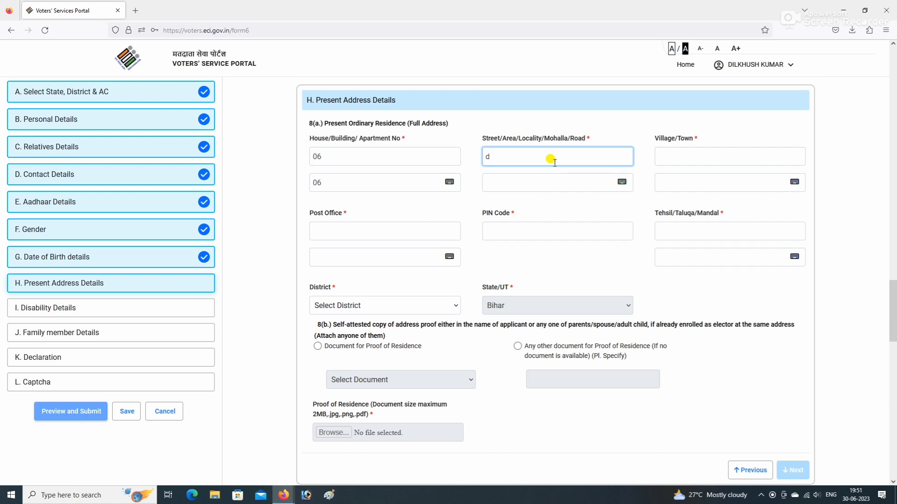
pyautogui.write('d')
pyautogui.press('BackSpace')
pyautogui.click(552, 196)
pyautogui.click(696, 158)
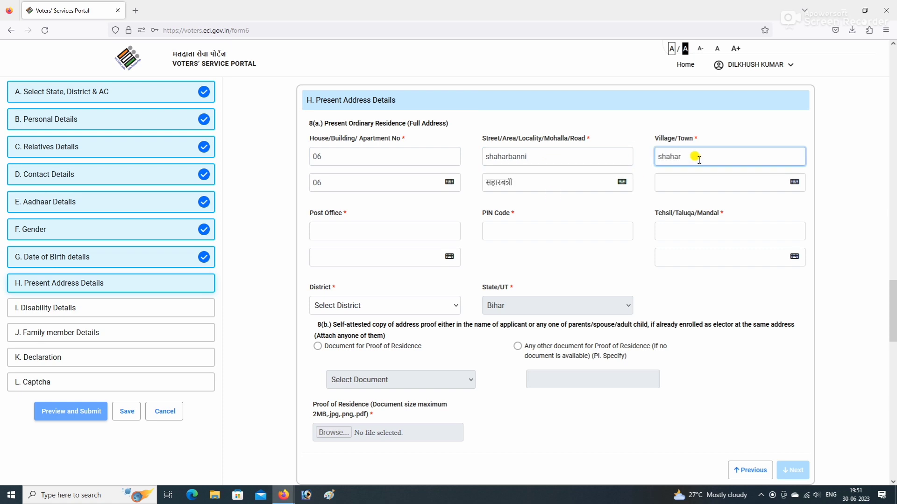
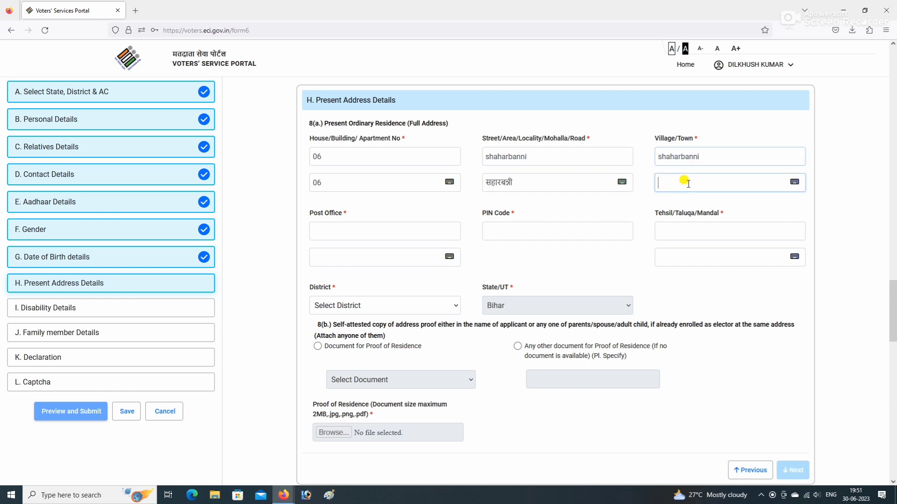
# Replace the Hindi post office entry by pasting the Hindi post office name
pyautogui.click(375, 226)
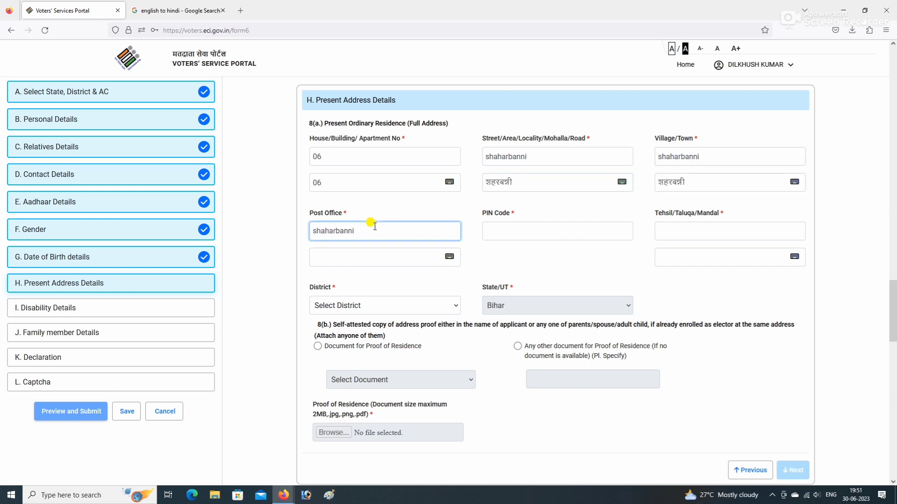
pyautogui.click(363, 256)
pyautogui.moveTo(363, 256); pyautogui.dragTo(314, 256)
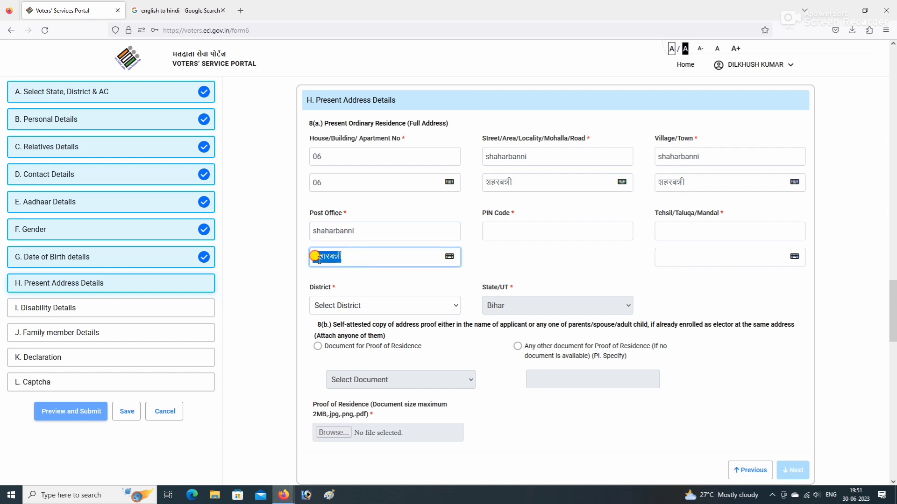
pyautogui.press('BackSpace')
pyautogui.rightClick(319, 260)
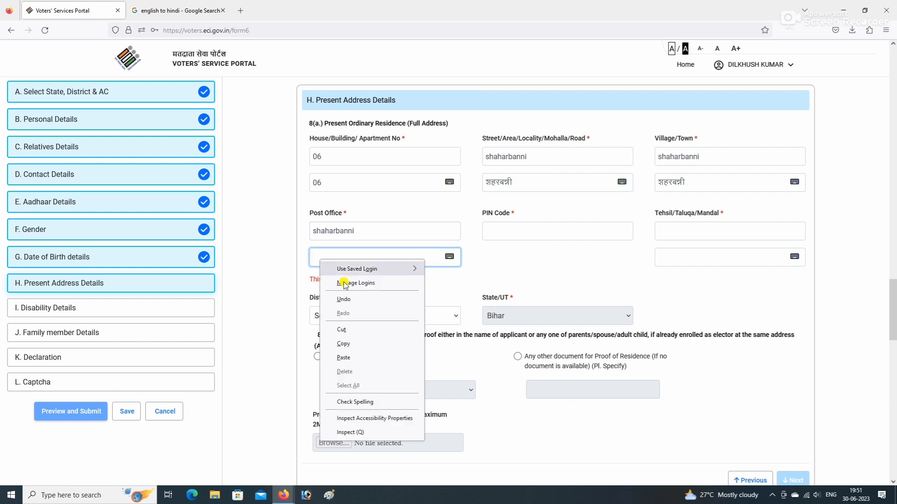
pyautogui.click(344, 357)
# Enter PIN 848203, tehsil 'alauli' and choose KHAGARIA as the district
pyautogui.click(538, 232)
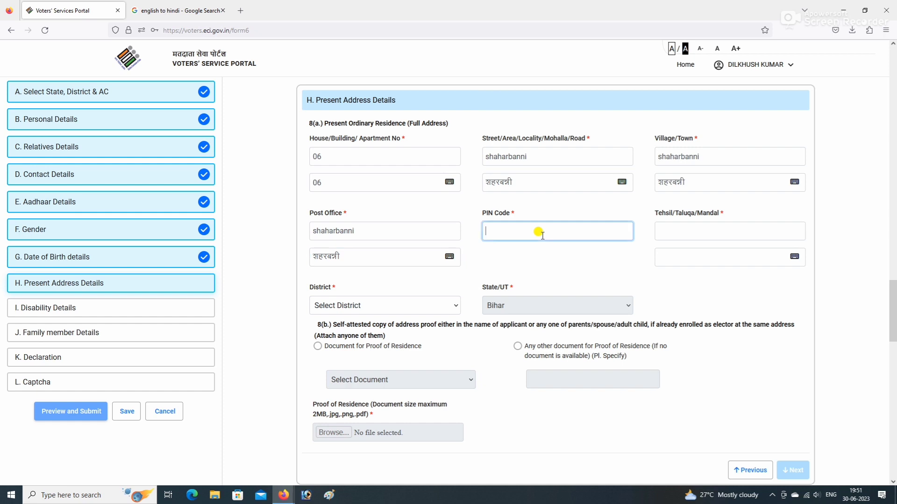
pyautogui.write('848203')
pyautogui.click(702, 232)
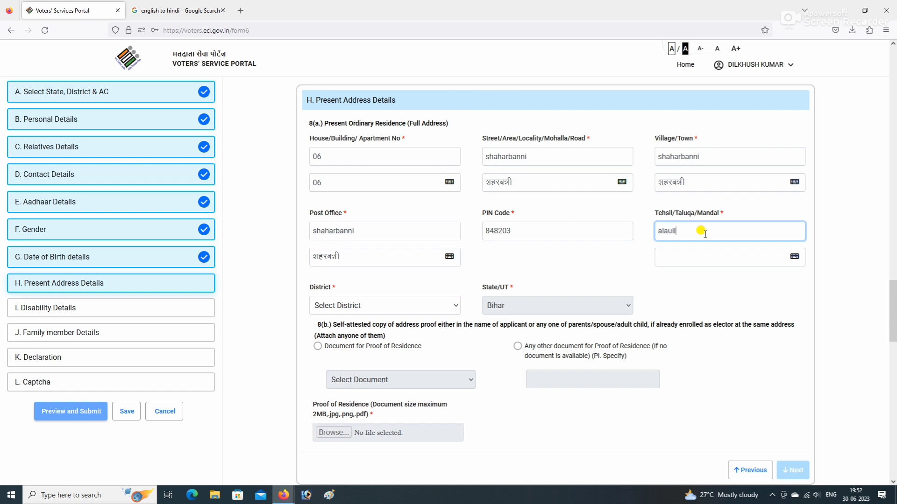
pyautogui.write('alauli')
pyautogui.click(684, 256)
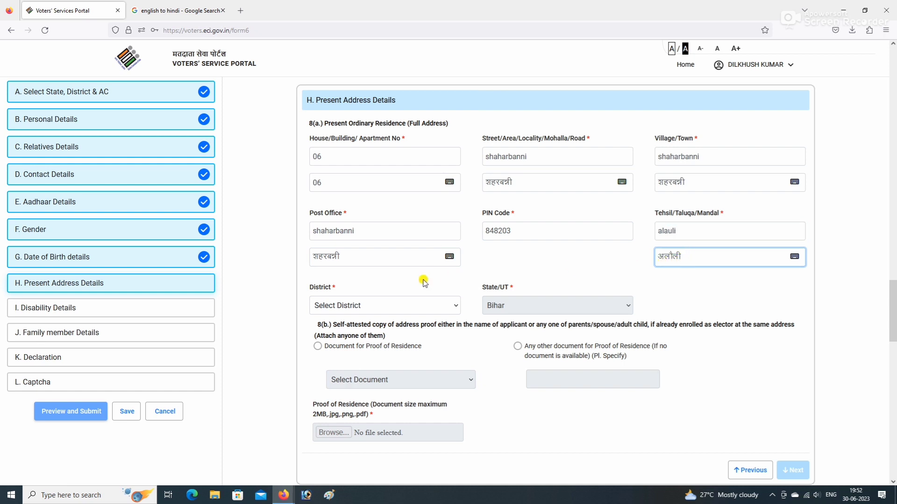
pyautogui.scroll(-1, 418, 299)
pyautogui.click(400, 259)
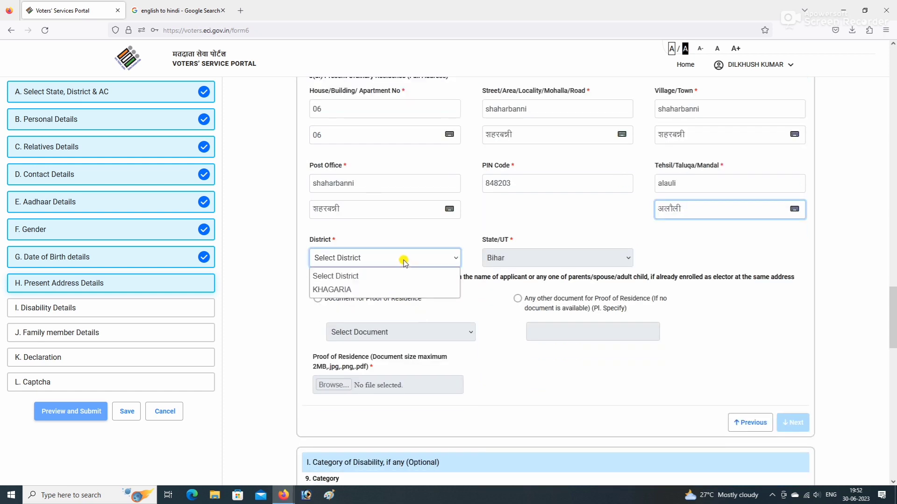
pyautogui.click(367, 288)
# Attach the Aadhaar Card image as residence proof and continue to Disability Details
pyautogui.scroll(-1, 475, 301)
pyautogui.click(318, 251)
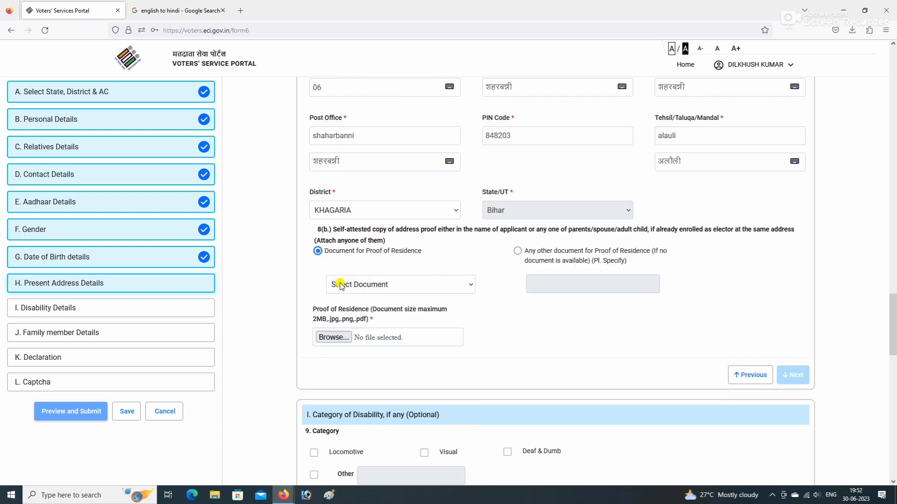
pyautogui.click(346, 284)
pyautogui.click(352, 329)
pyautogui.click(340, 337)
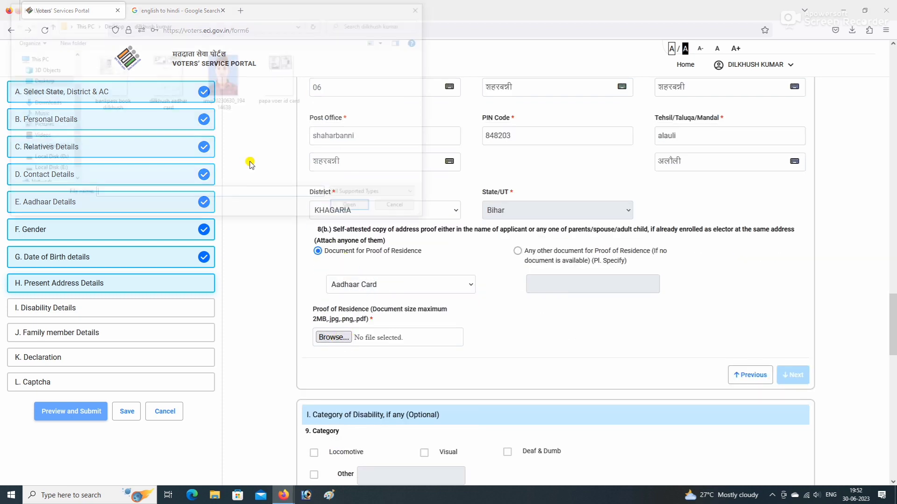
pyautogui.click(182, 85)
pyautogui.click(351, 208)
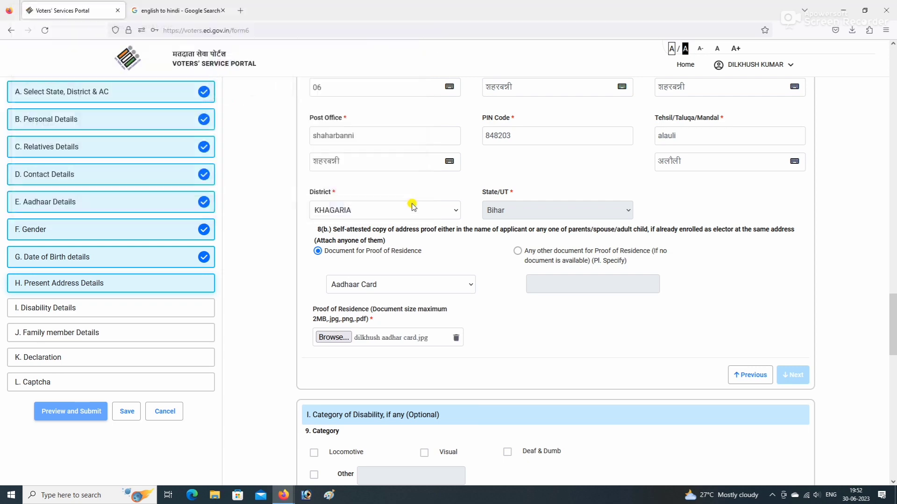
pyautogui.scroll(-2, 672, 265)
pyautogui.click(794, 290)
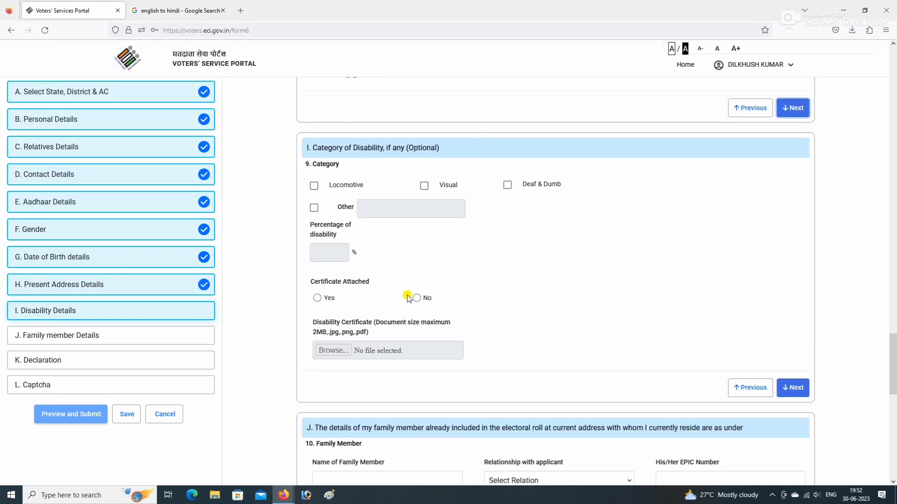
# Mark No disability certificate attached and finish the disability section
pyautogui.click(416, 298)
pyautogui.scroll(-3, 495, 274)
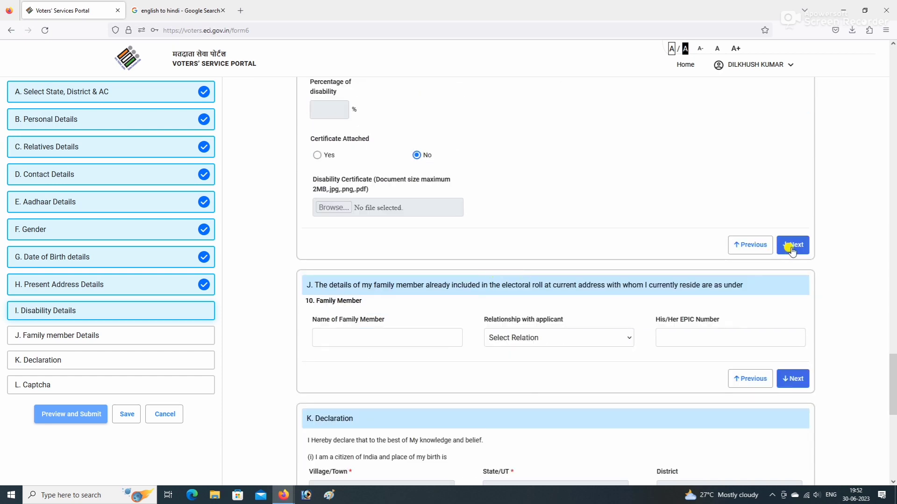
pyautogui.click(793, 245)
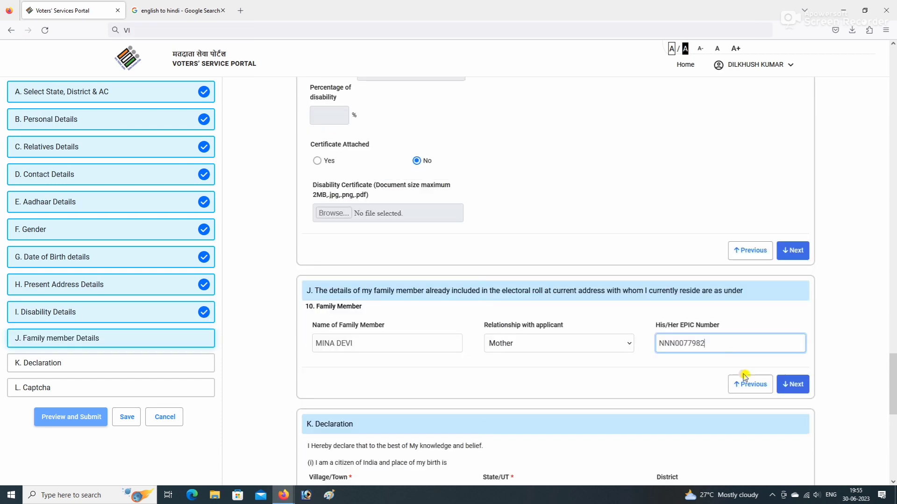
# Fill in the family member's name, relationship Mother, and her EPIC number
pyautogui.scroll(6, 557, 308)
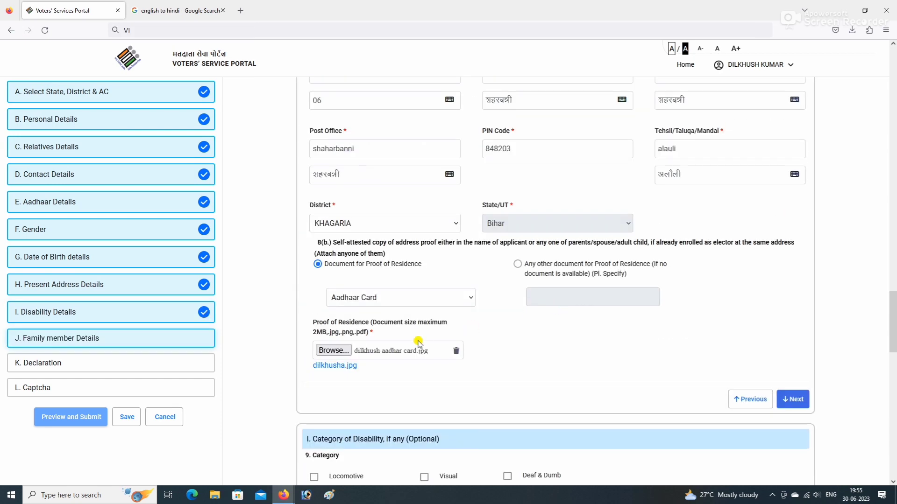
pyautogui.scroll(6, 395, 346)
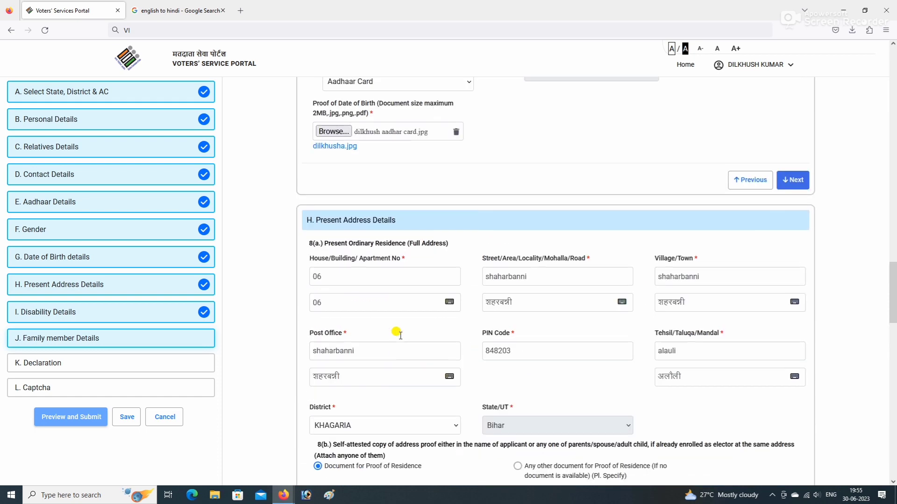
pyautogui.scroll(7, 395, 242)
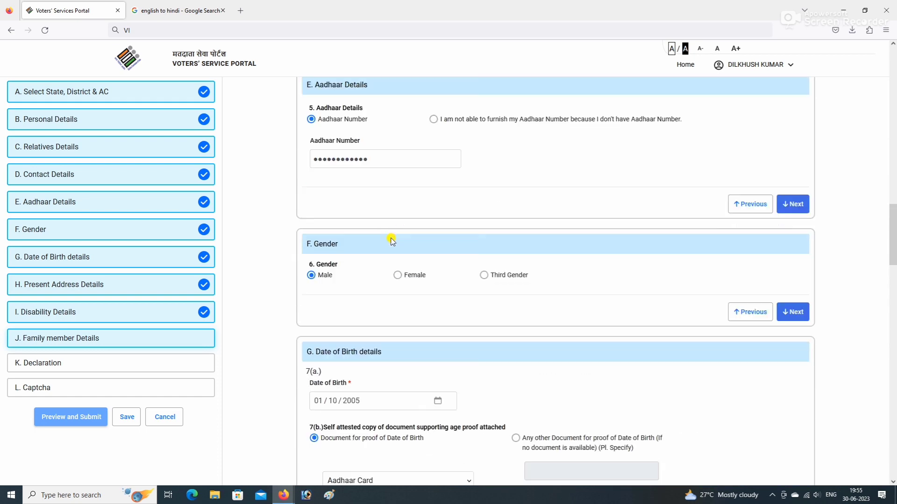
pyautogui.scroll(-13, 392, 241)
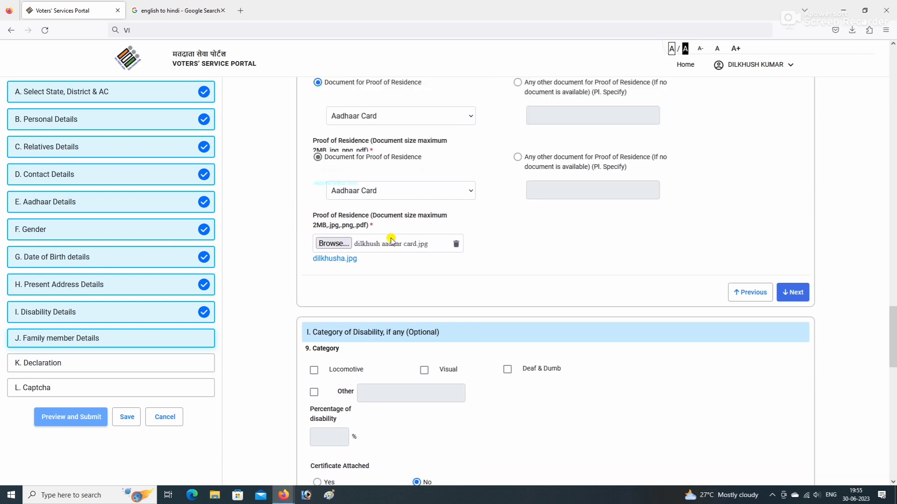
pyautogui.scroll(-7, 391, 241)
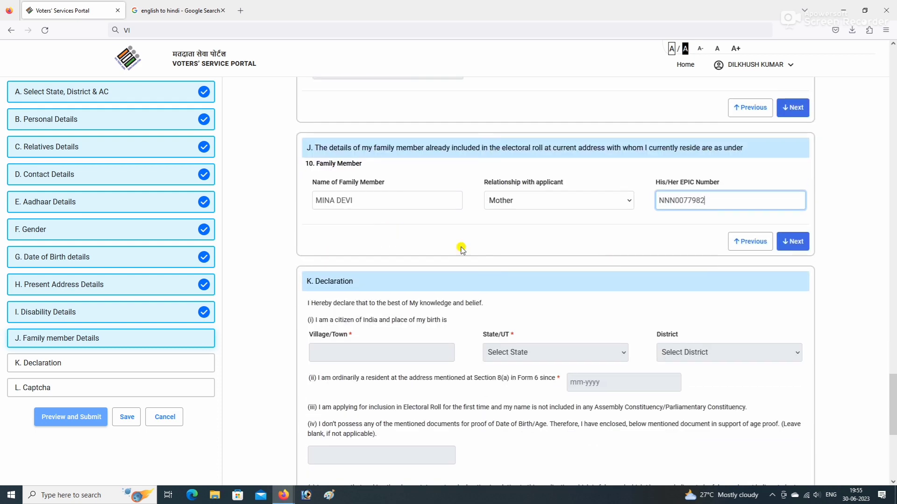
pyautogui.click(790, 242)
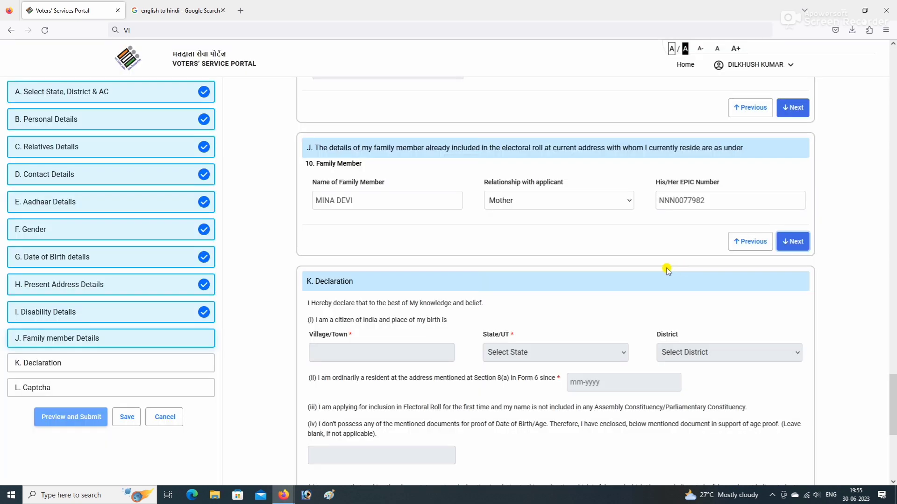
# Give the birthplace as SHAHARBANNI, state Bihar, district KHAGARIA in the declaration
pyautogui.click(795, 242)
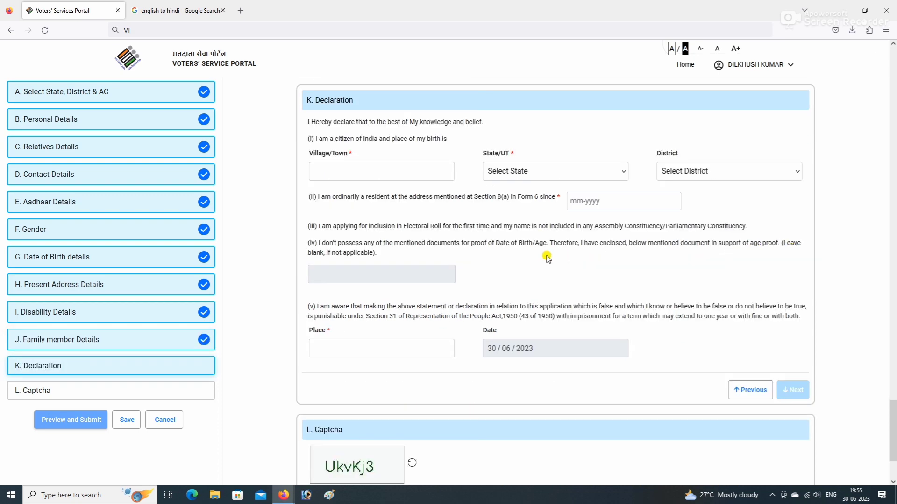
pyautogui.scroll(4, 543, 258)
pyautogui.scroll(-2, 543, 258)
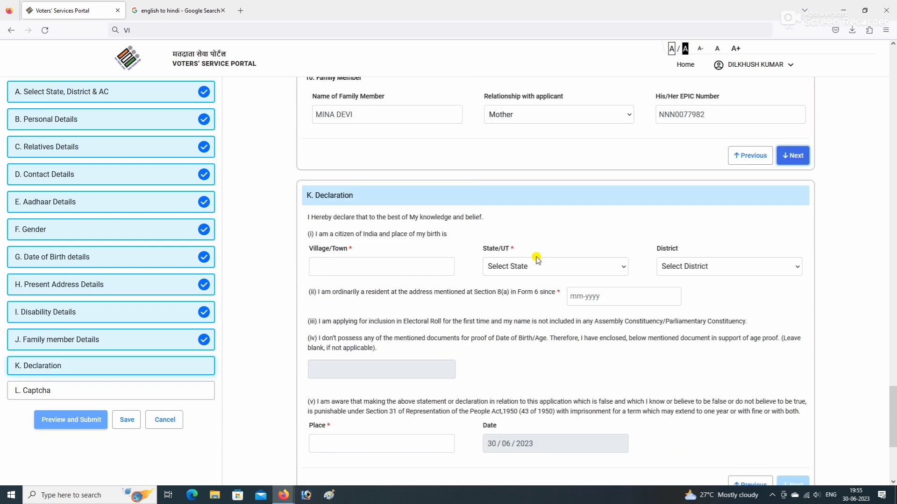
pyautogui.click(379, 271)
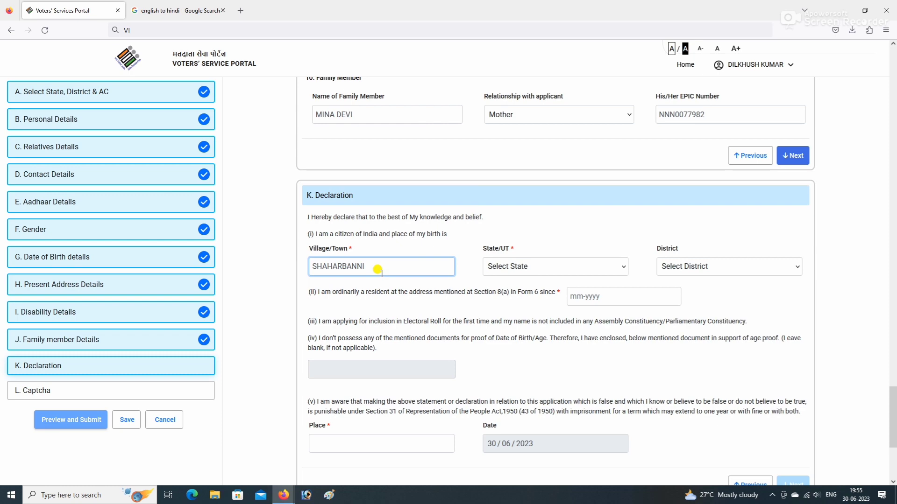
pyautogui.click(517, 264)
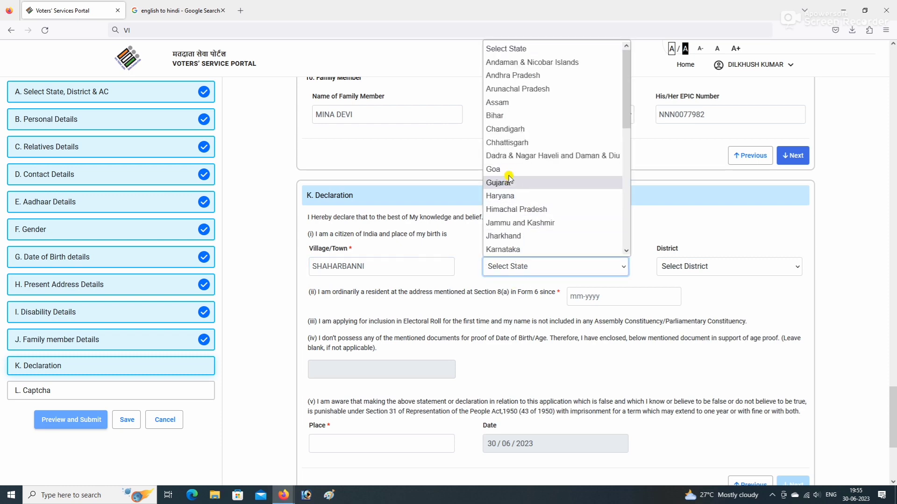
pyautogui.click(495, 115)
pyautogui.click(694, 269)
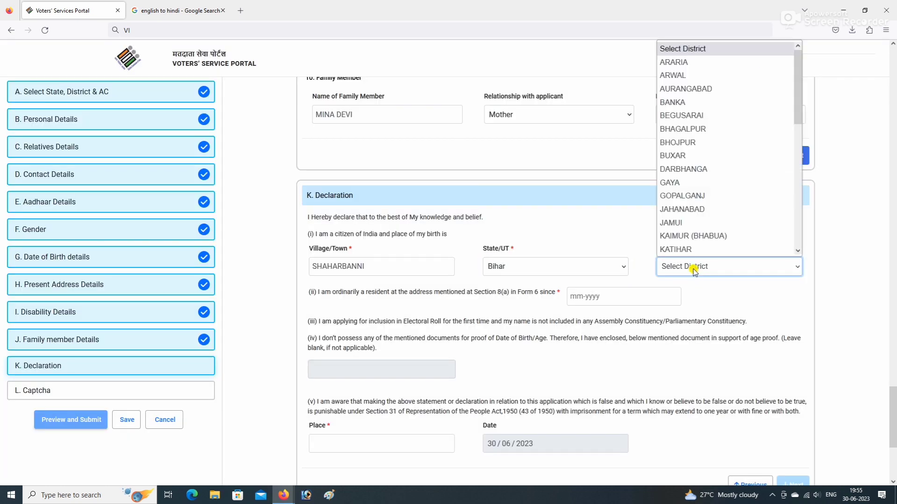
pyautogui.press('k')
pyautogui.press('h')
pyautogui.press('Return')
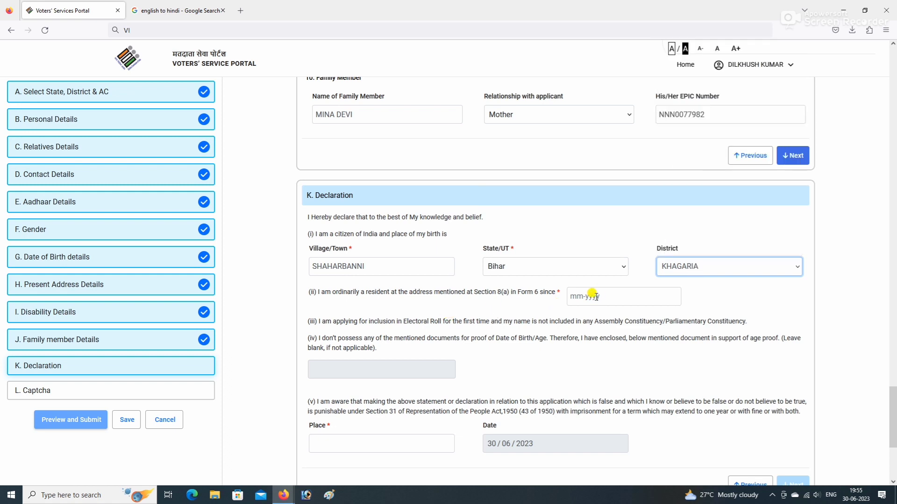
pyautogui.click(595, 297)
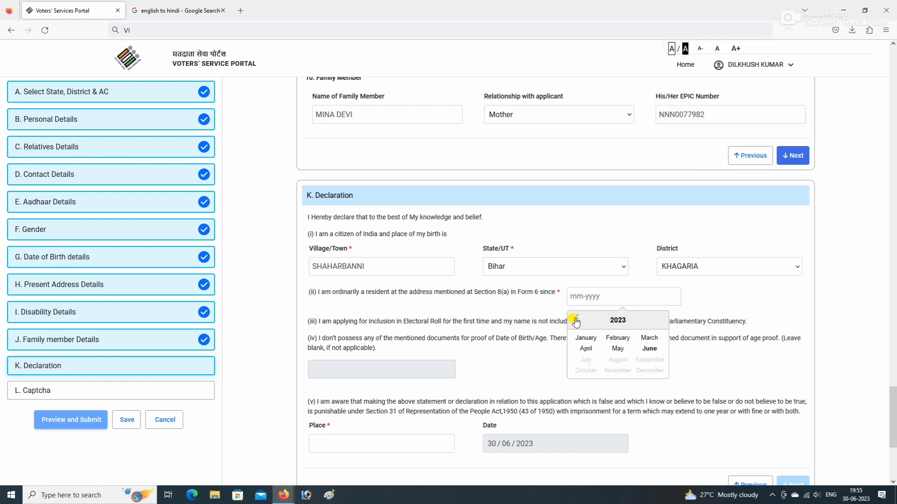
pyautogui.click(575, 319)
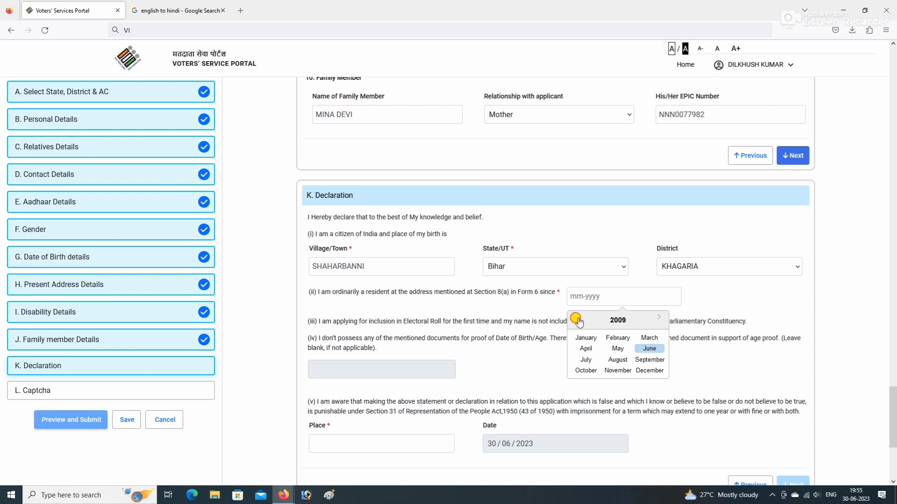
pyautogui.doubleClick(578, 321)
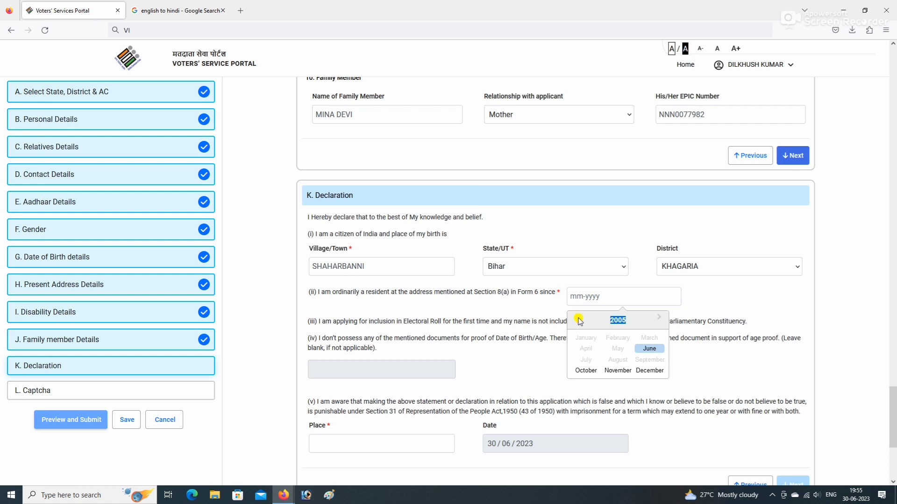
pyautogui.click(624, 320)
pyautogui.click(700, 306)
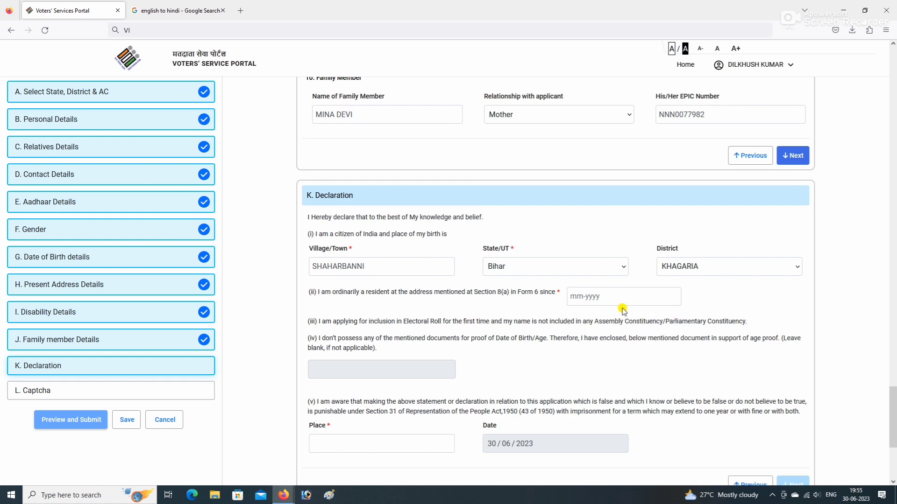
pyautogui.click(586, 297)
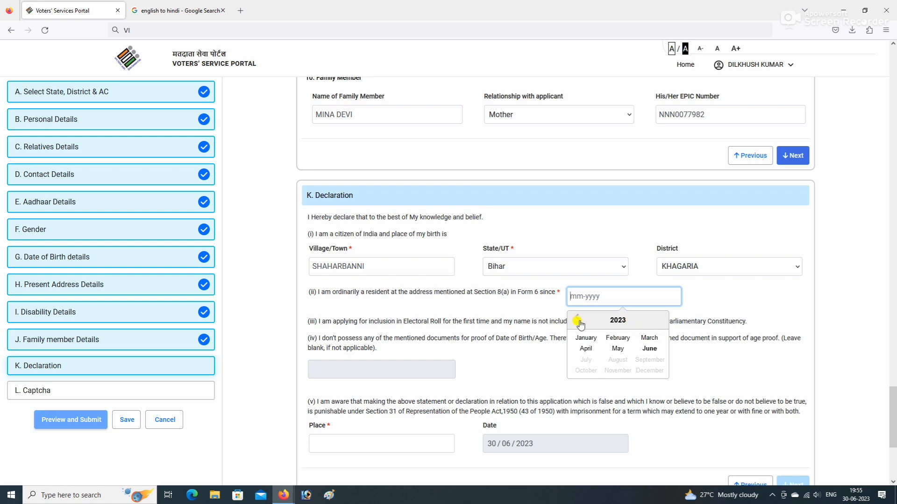
pyautogui.doubleClick(578, 319)
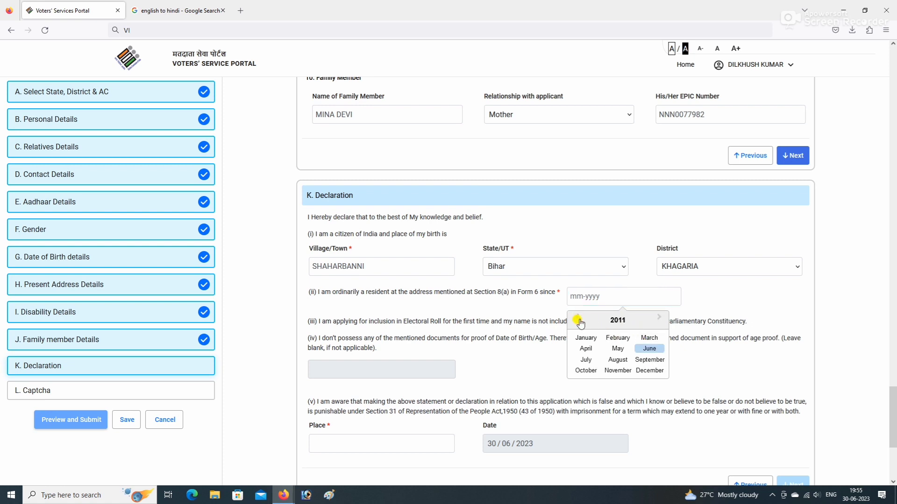
pyautogui.doubleClick(577, 319)
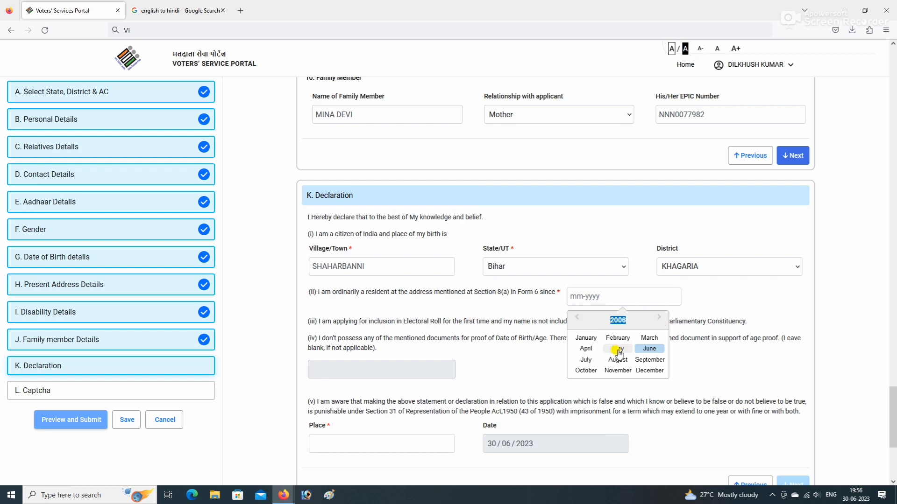
pyautogui.click(618, 362)
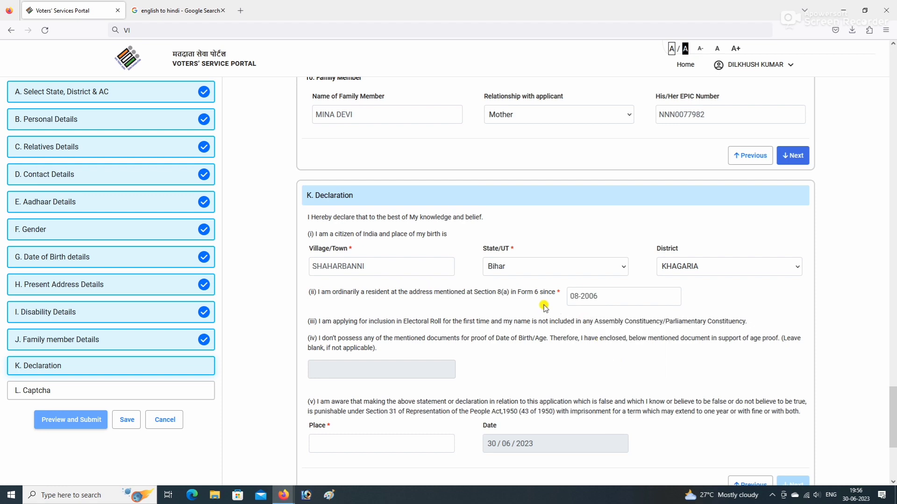
pyautogui.scroll(-2, 391, 273)
pyautogui.click(370, 341)
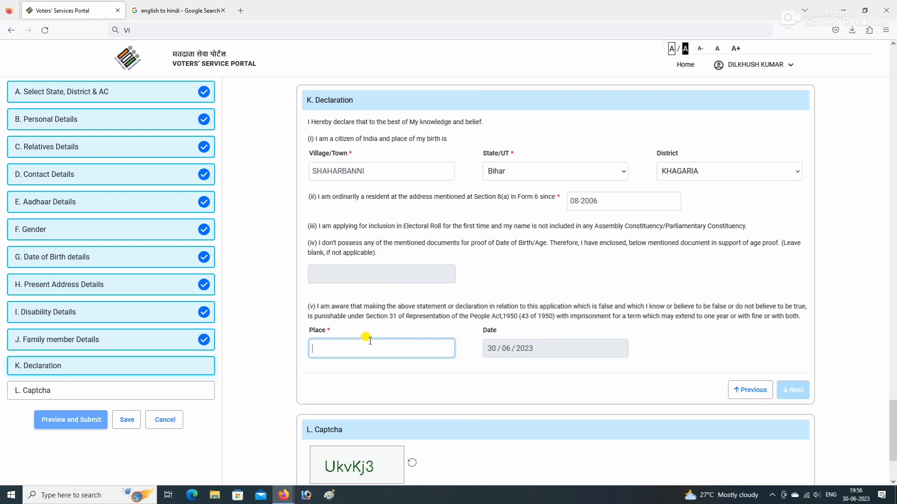
# Fill the Place field with SHAHARBANNI and continue to the L. Captcha section
pyautogui.write('SHAHARBANNI')
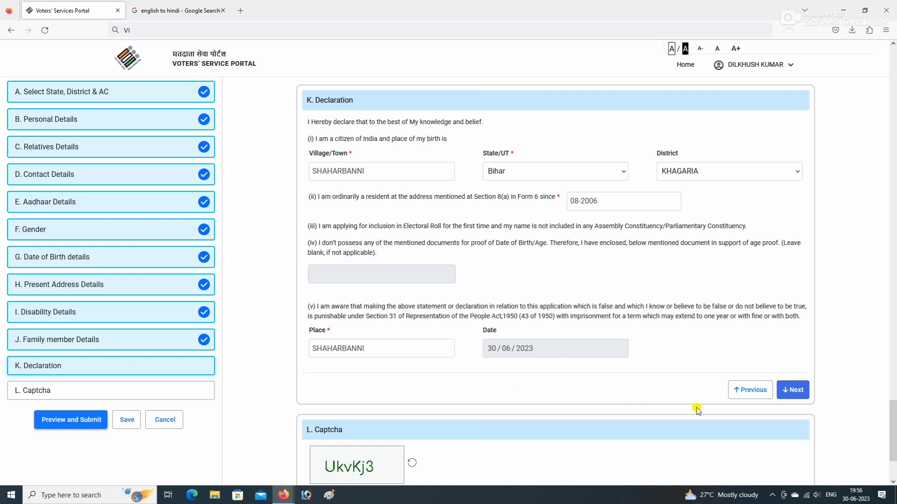
pyautogui.click(793, 389)
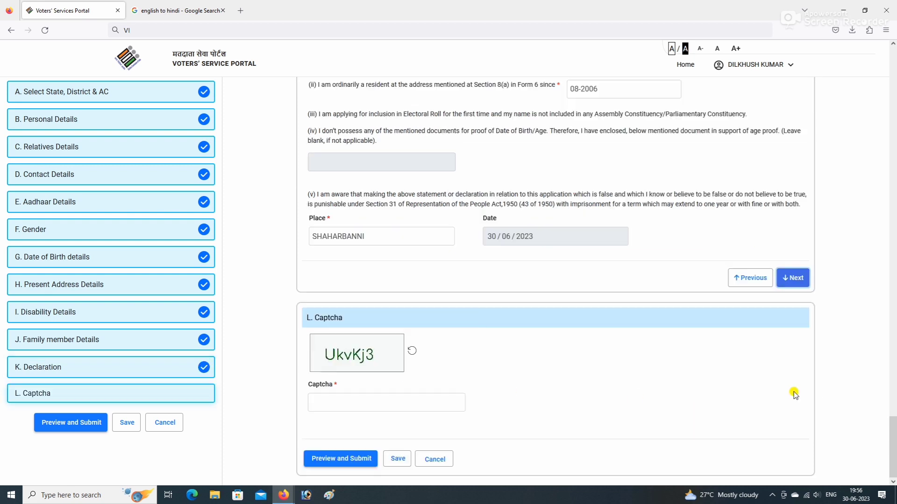
# Type the captcha characters, correcting the lowercase u to an uppercase U
pyautogui.click(339, 397)
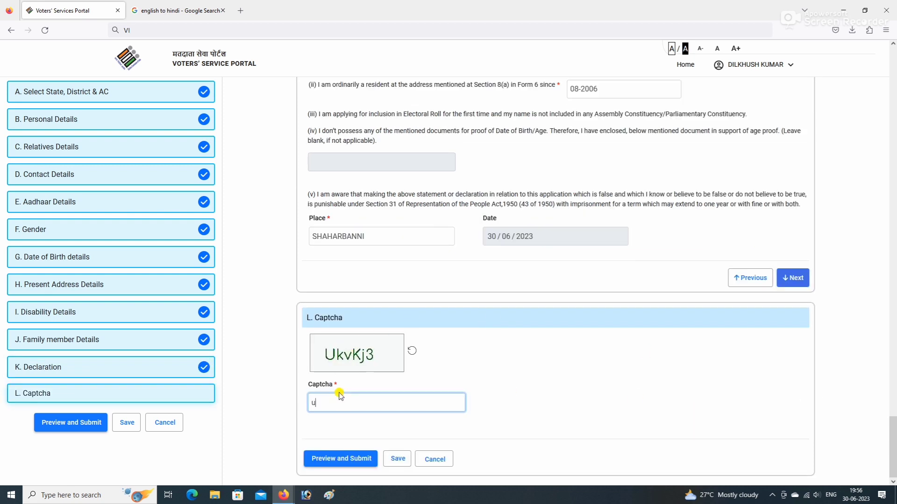
pyautogui.write('u')
pyautogui.press('BackSpace')
pyautogui.write('U')
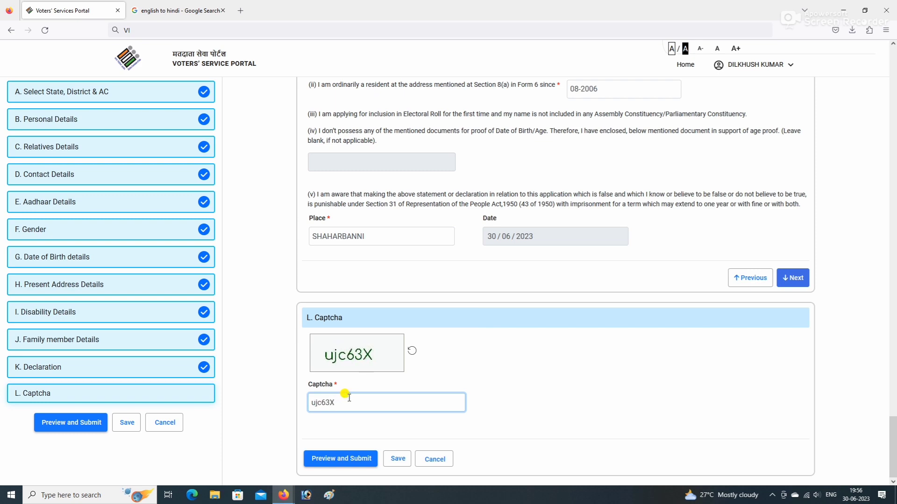
# Review the Form 6 preview, then submit it and confirm YES
pyautogui.click(330, 459)
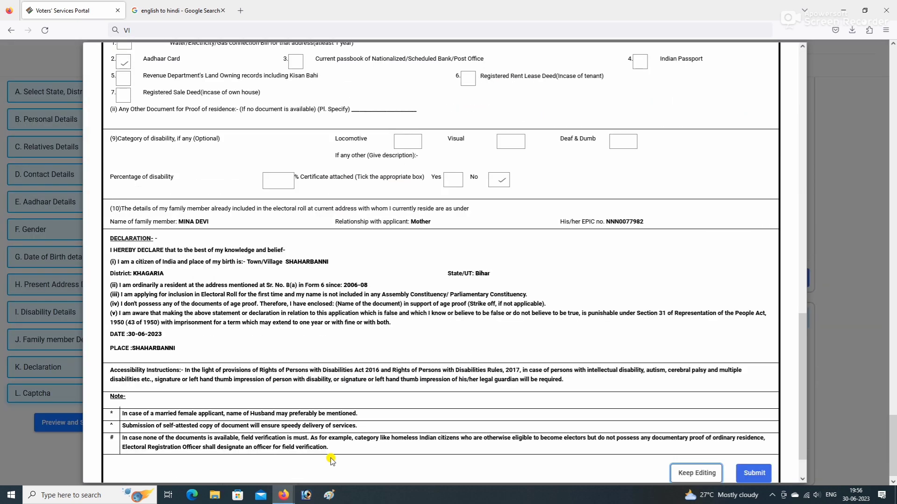
pyautogui.scroll(15, 408, 357)
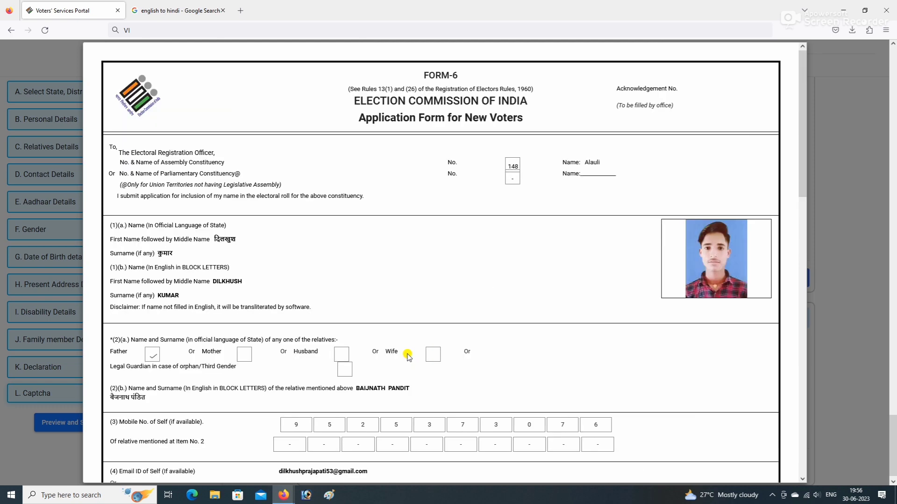
pyautogui.scroll(-6, 466, 250)
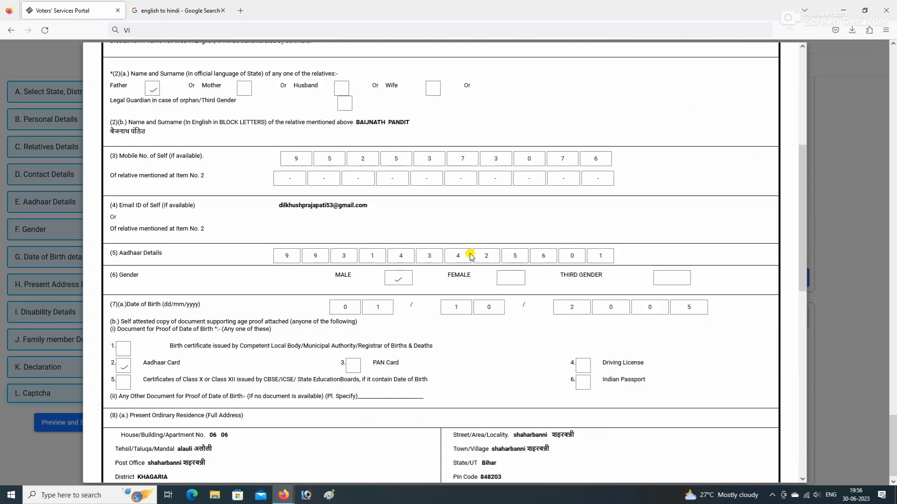
pyautogui.scroll(-3, 470, 256)
pyautogui.scroll(4, 470, 256)
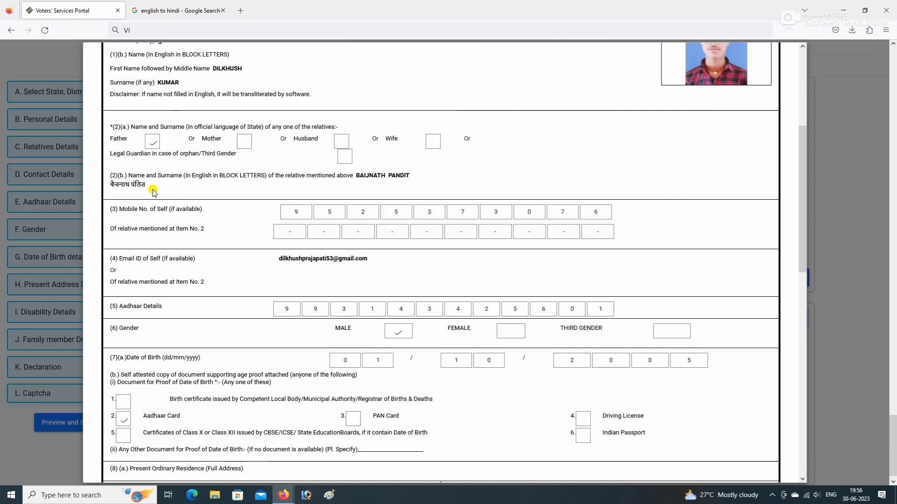
pyautogui.scroll(-1, 247, 192)
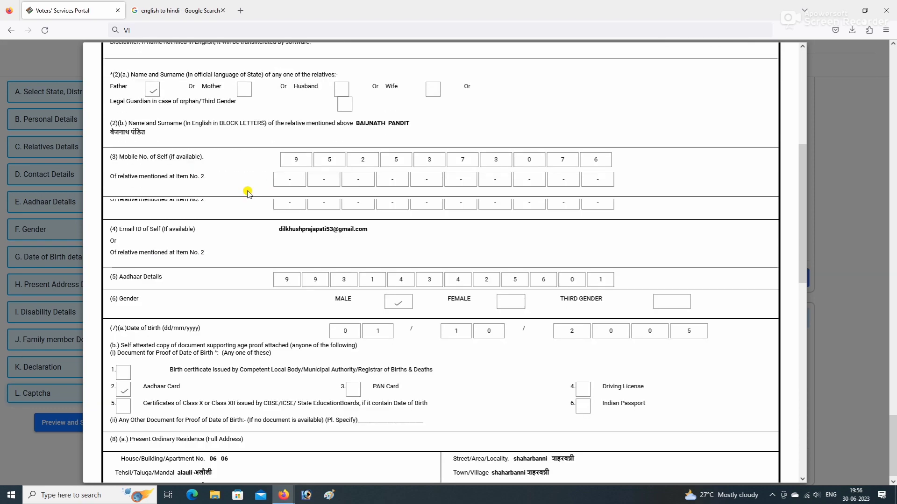
pyautogui.scroll(-5, 248, 192)
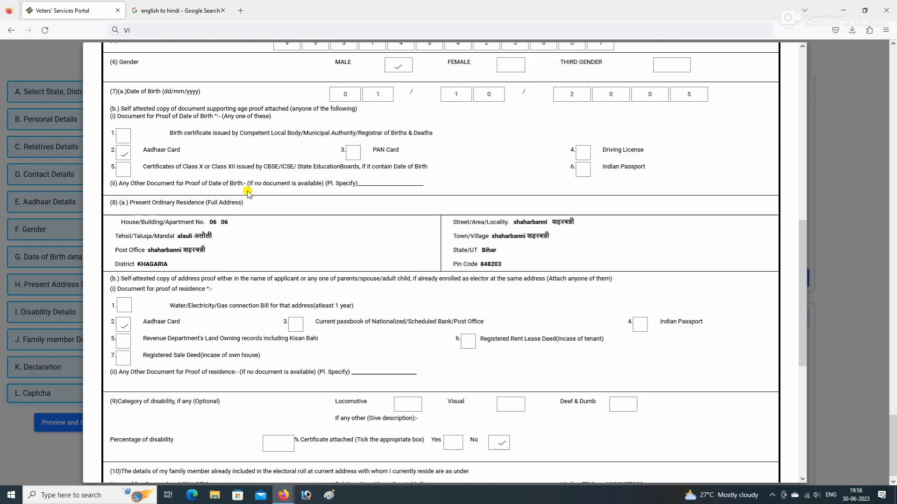
pyautogui.scroll(-6, 247, 193)
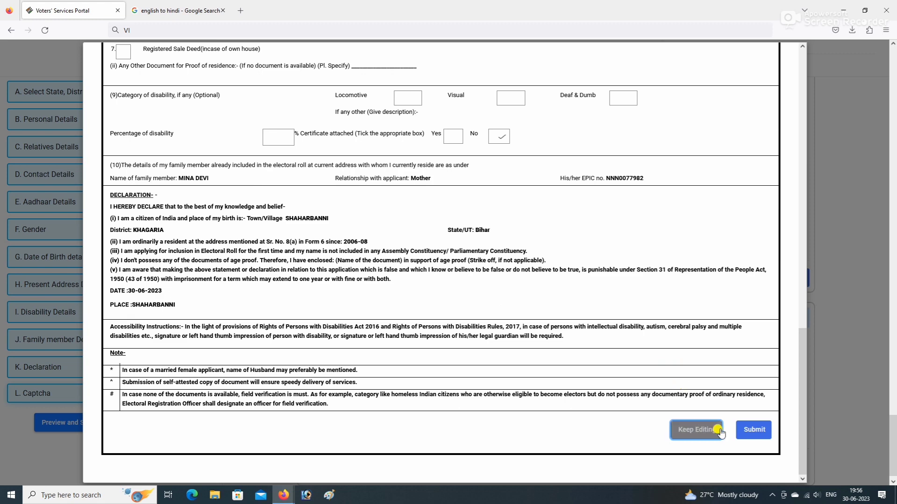
pyautogui.click(749, 431)
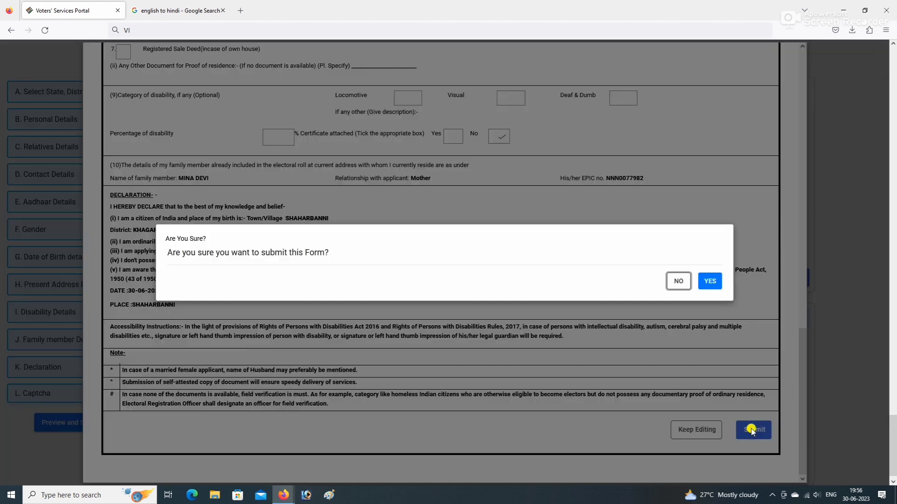
pyautogui.click(706, 281)
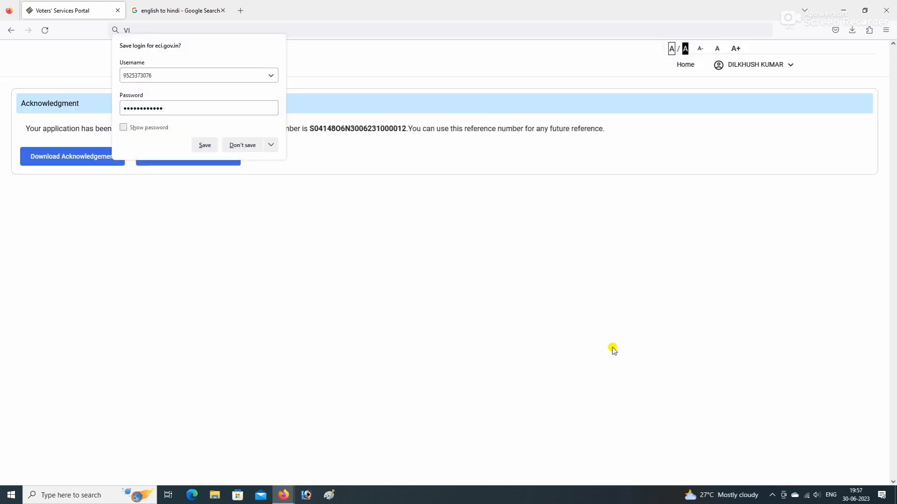
# Decline Firefox's offer to save the portal login and download the acknowledgement
pyautogui.click(142, 127)
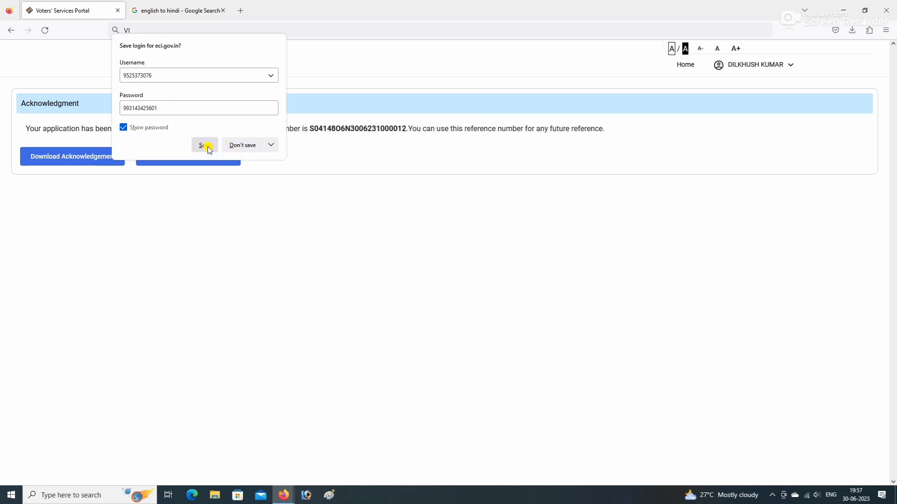
pyautogui.click(245, 145)
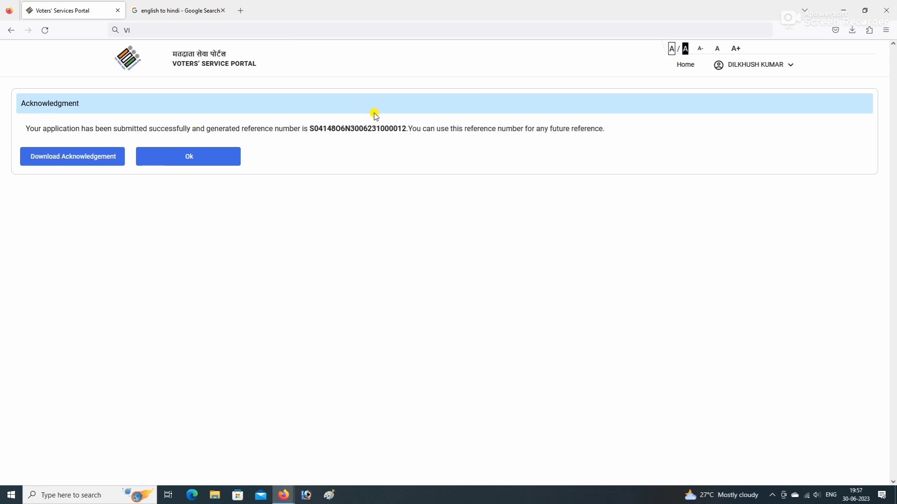
pyautogui.click(80, 156)
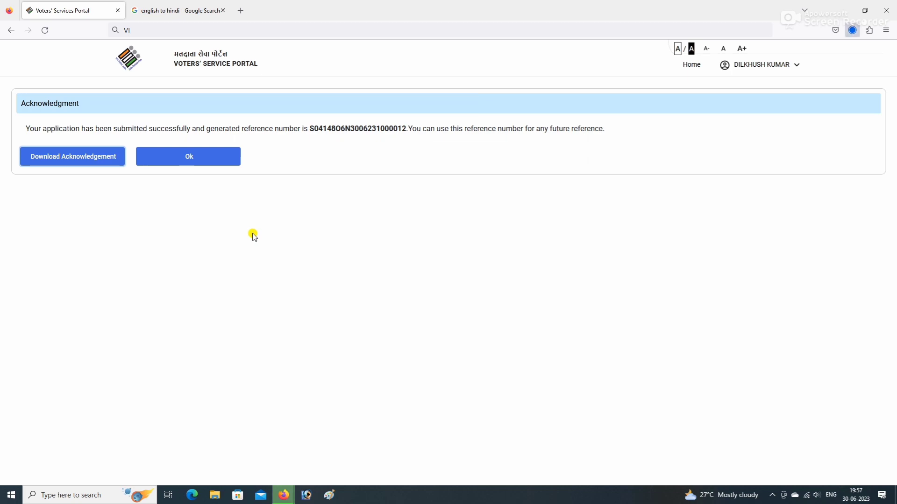
# Scroll through the Form6 acknowledgment PDF, then switch back to the Voters' Services Portal tab
pyautogui.scroll(-15, 344, 239)
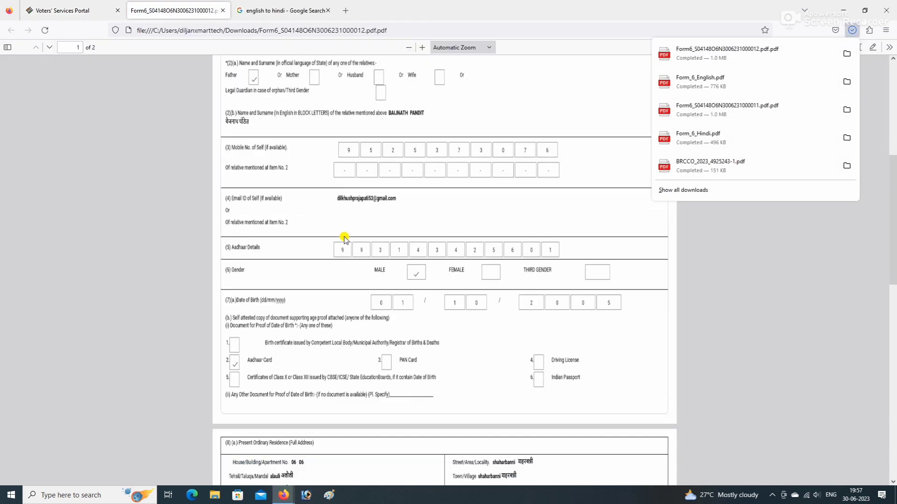
pyautogui.scroll(10, 345, 239)
pyautogui.scroll(7, 344, 239)
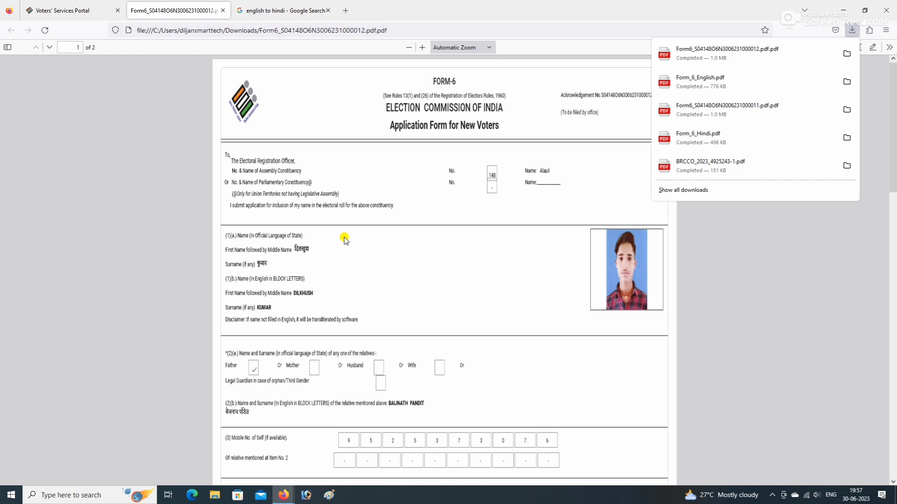
pyautogui.click(70, 10)
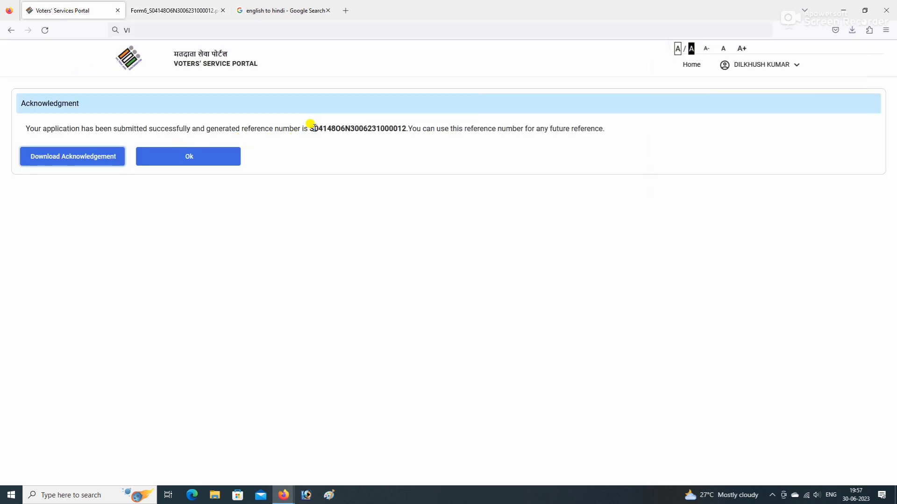
# Copy the reference number and open Track Application Status from the portal homepage
pyautogui.moveTo(309, 127); pyautogui.dragTo(404, 134)
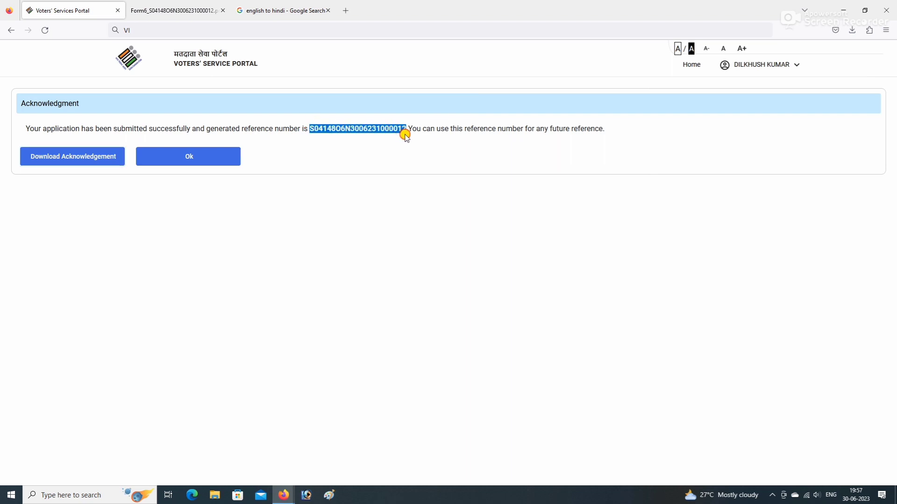
pyautogui.rightClick(389, 124)
pyautogui.click(398, 137)
pyautogui.click(686, 68)
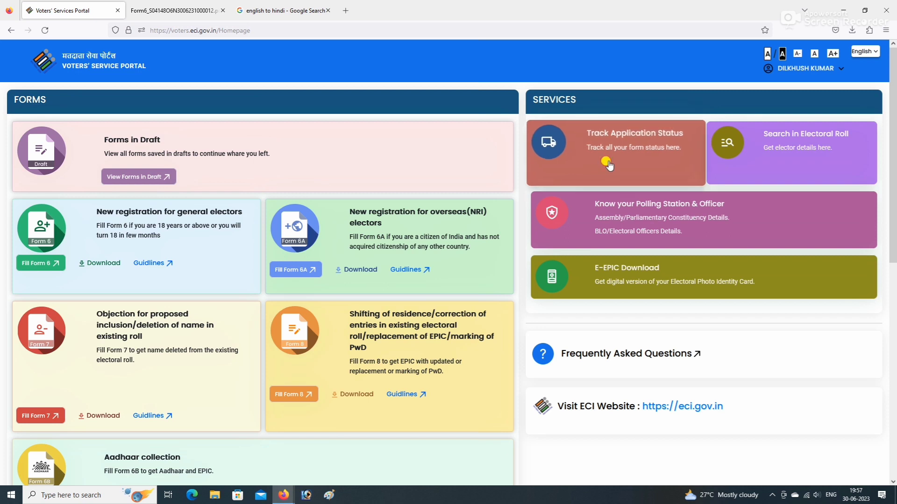
pyautogui.click(609, 165)
# Look up the pasted reference number for Bihar and expand the row showing SUBMITTED
pyautogui.rightClick(248, 173)
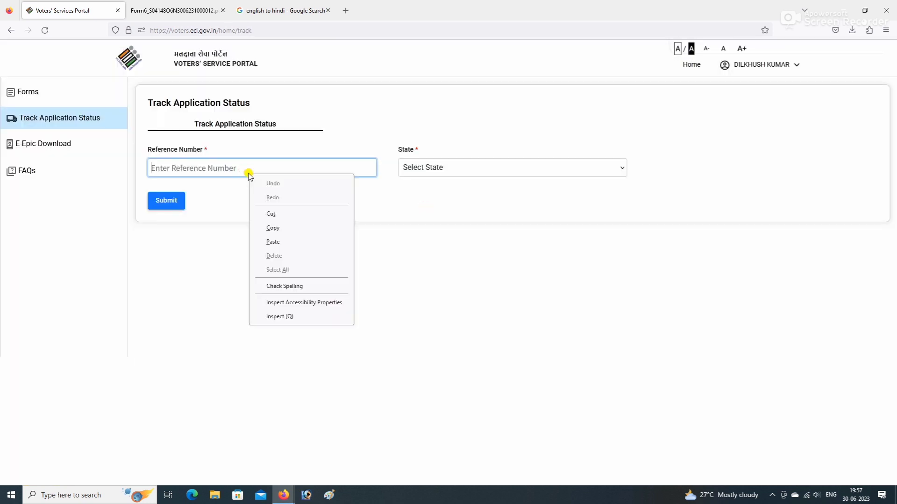
pyautogui.click(271, 241)
pyautogui.click(458, 173)
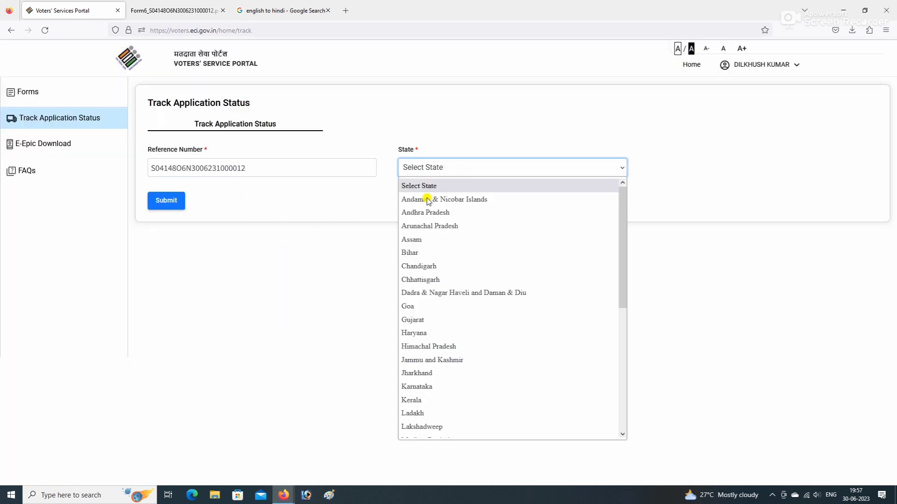
pyautogui.click(417, 252)
pyautogui.click(172, 202)
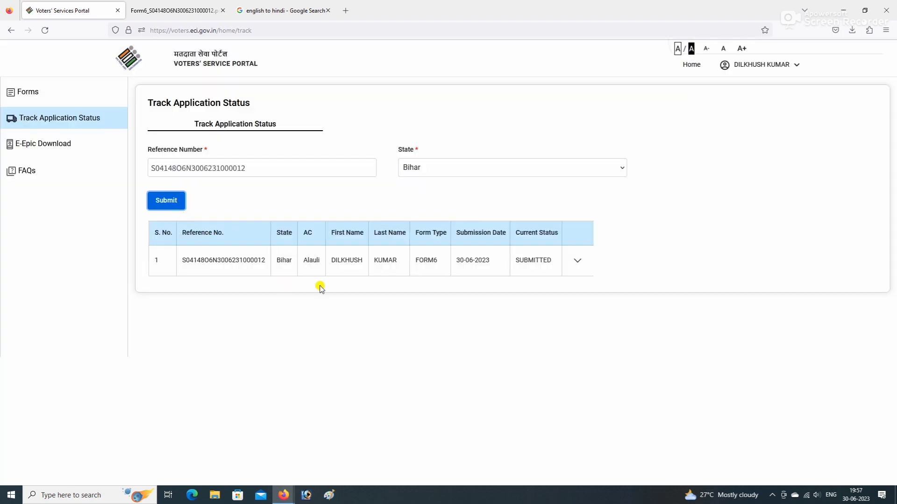
pyautogui.click(575, 262)
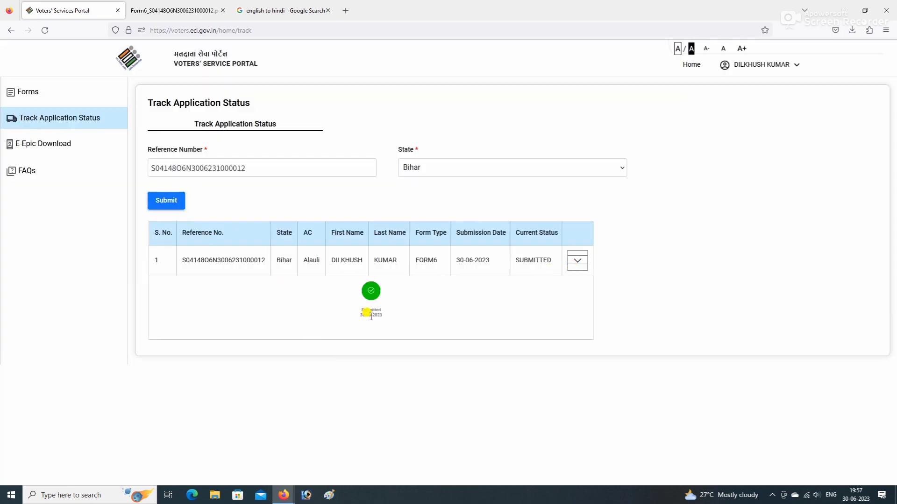